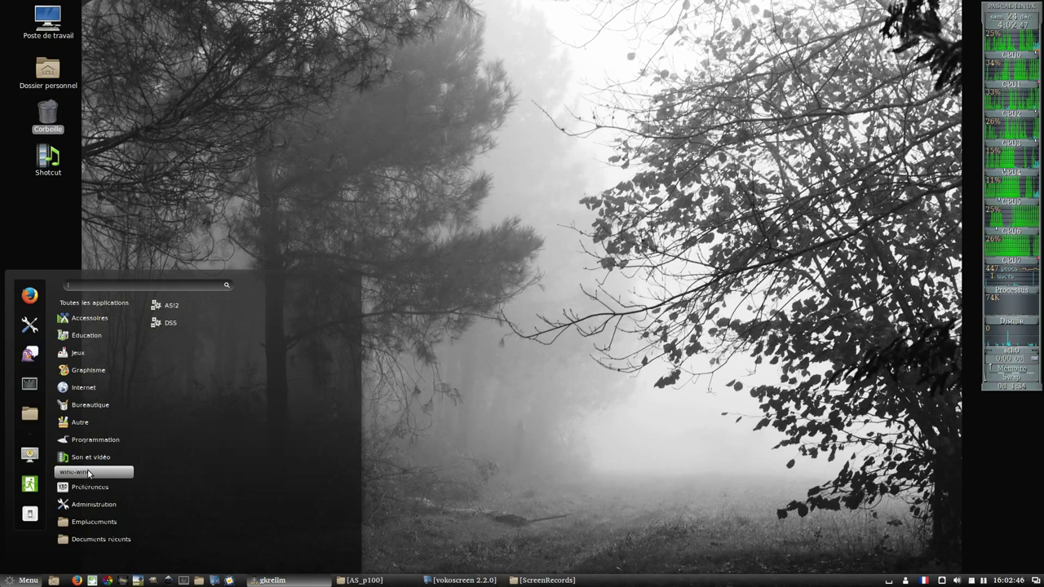
Launch AutoStakkert!2 and open the image files IMG_6726.tif through IMG_6734.tif from the stack folder
left_click(179, 307)
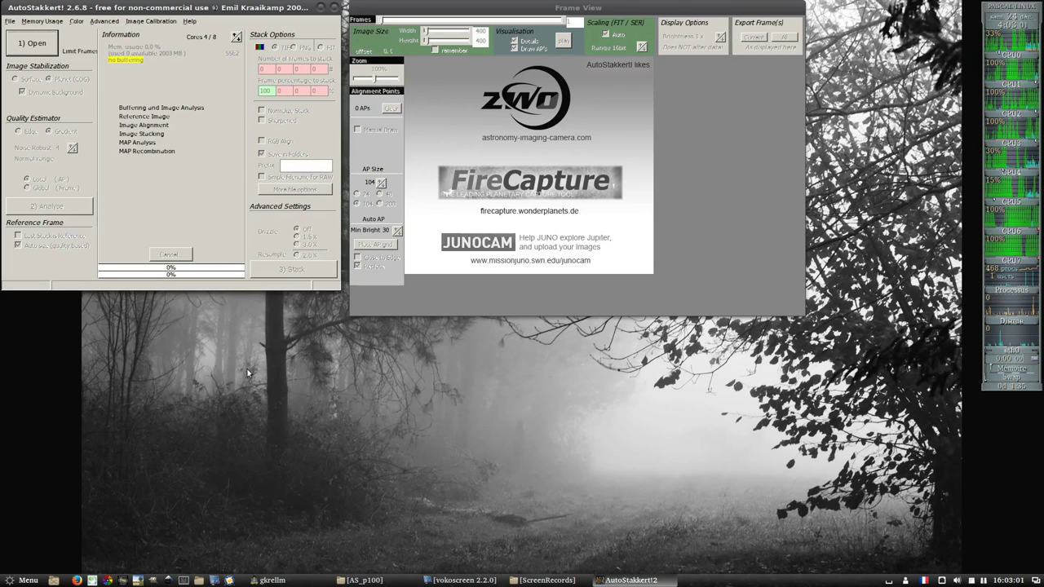
left_click(18, 45)
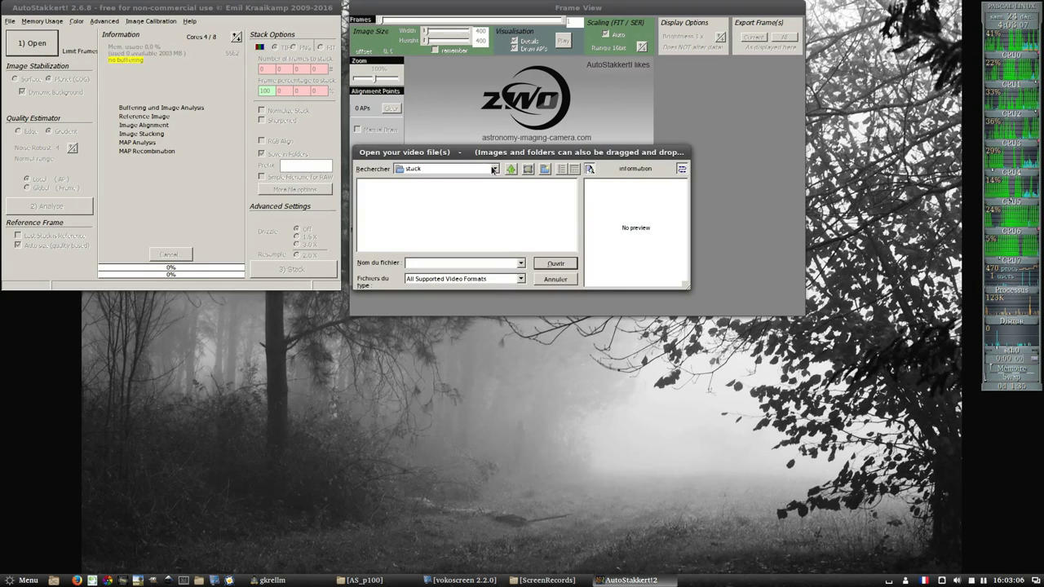
left_click(520, 264)
left_click(520, 265)
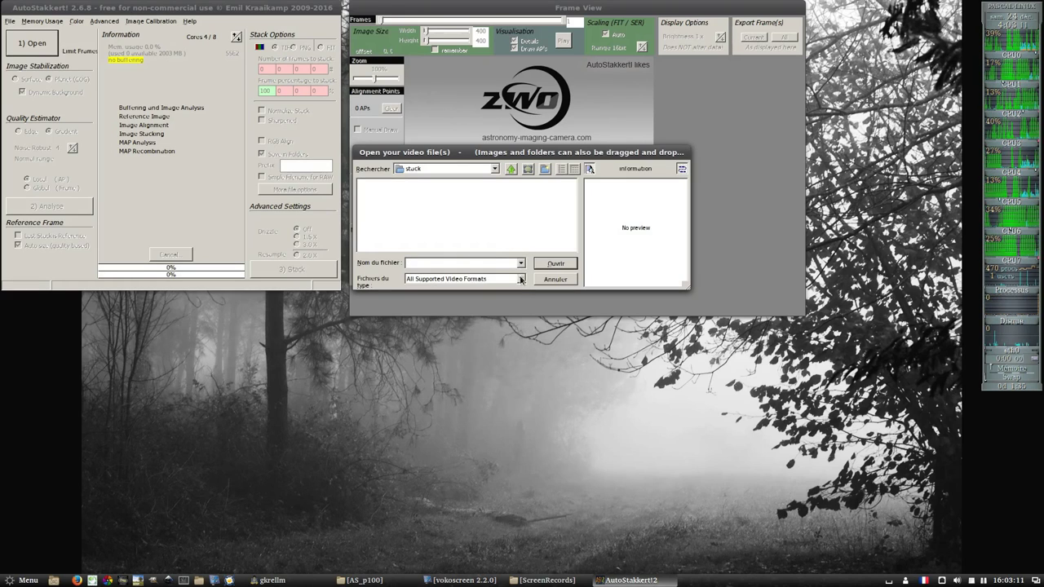
left_click(521, 280)
left_click(500, 298)
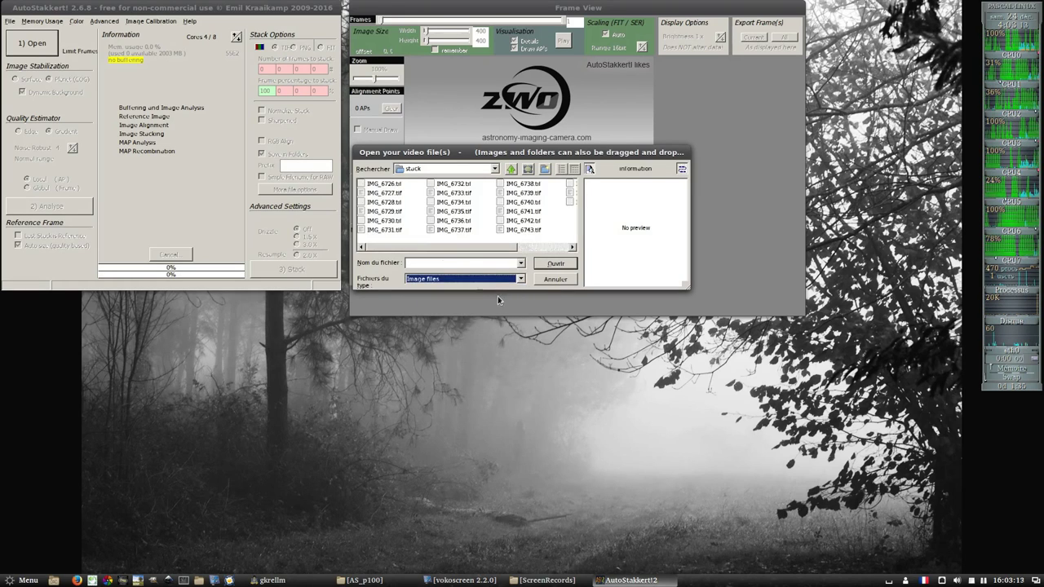
left_click(384, 186)
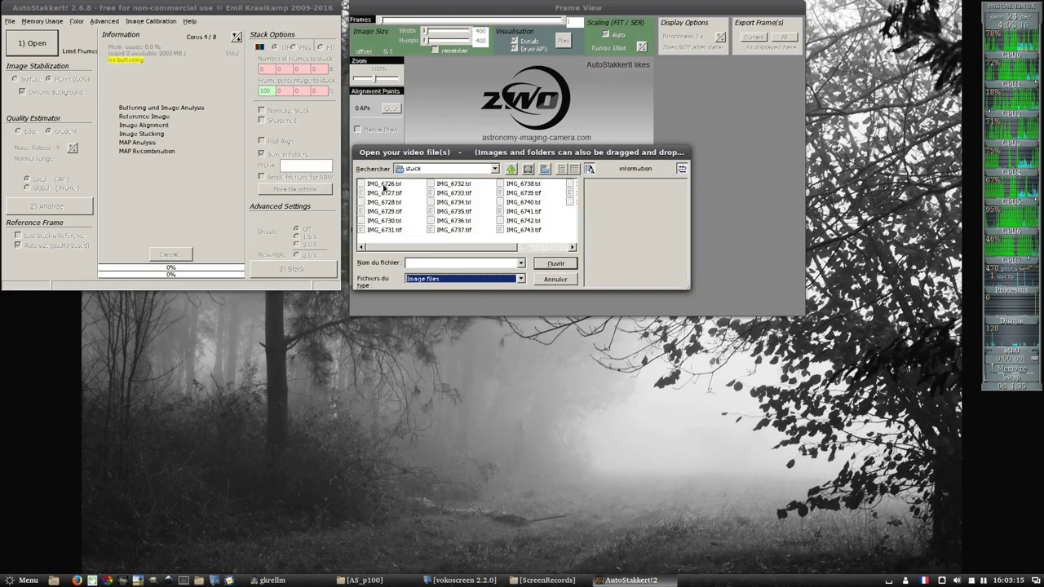
left_click(454, 203, "shift")
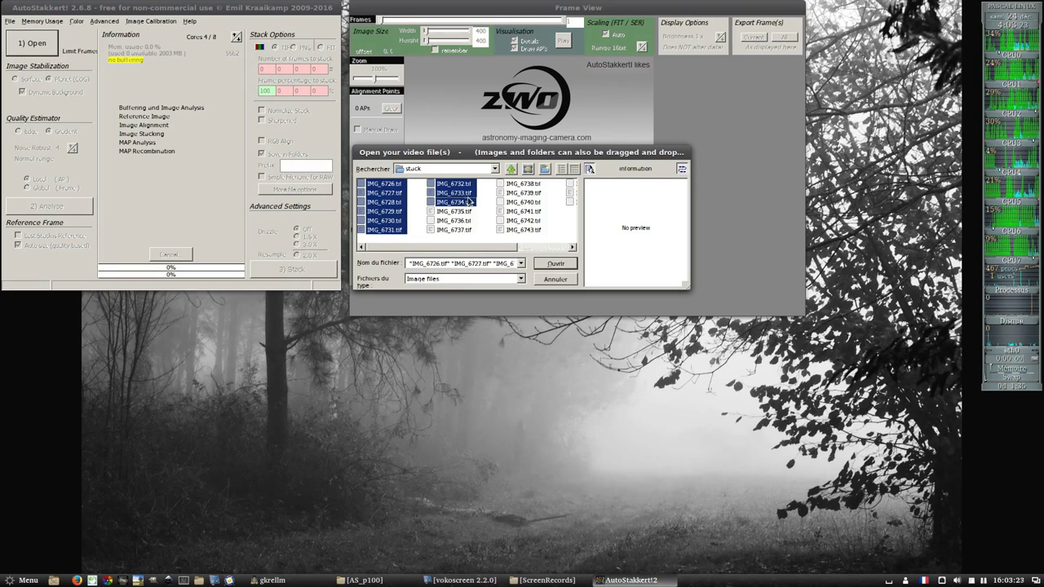
left_click(545, 269)
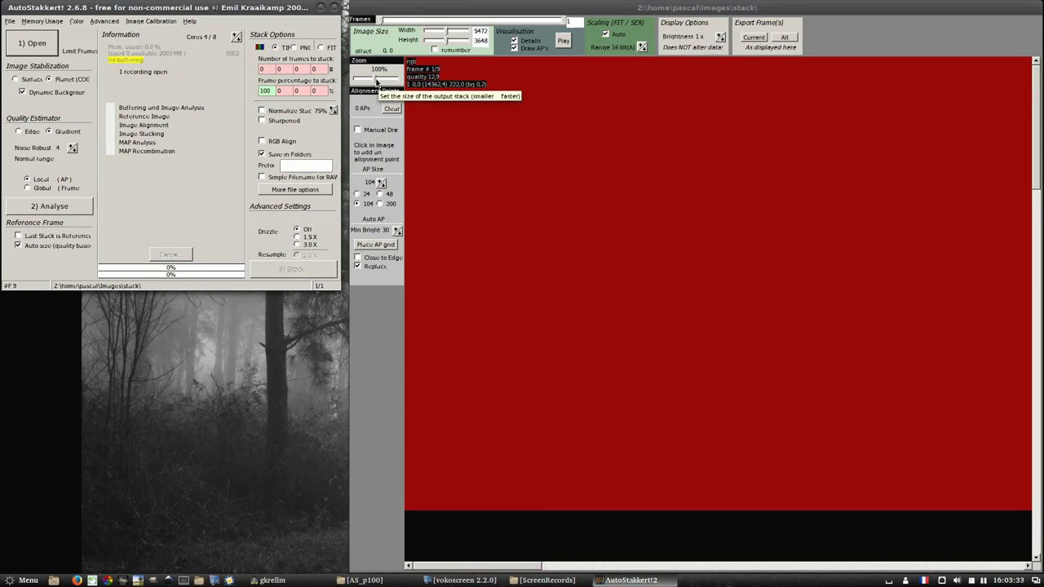
Zoom the frame view to 30% and reduce the output image size to 3872 by 3072
left_click_drag(376, 82, 359, 79)
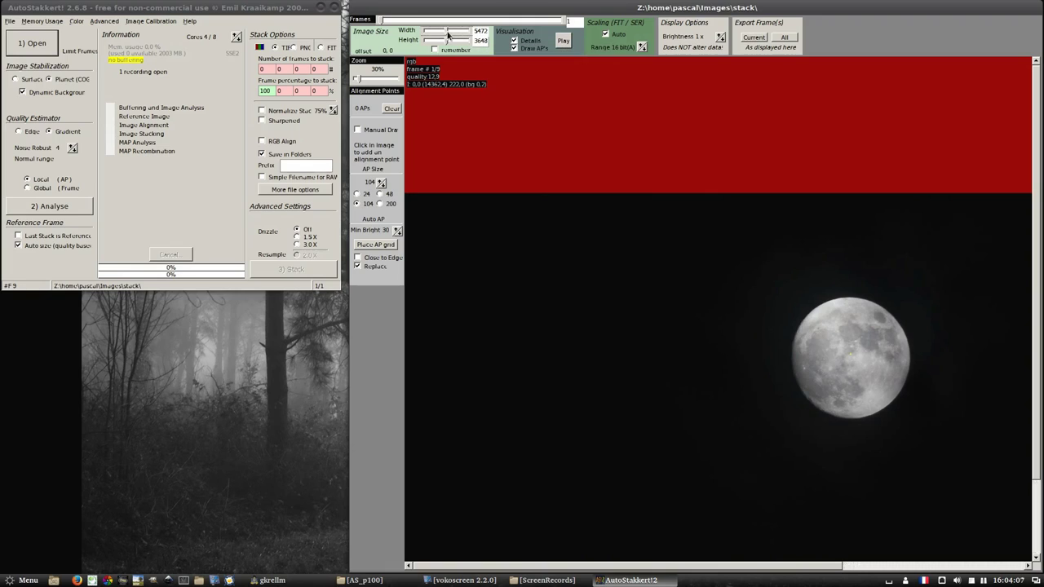
left_click_drag(447, 34, 442, 34)
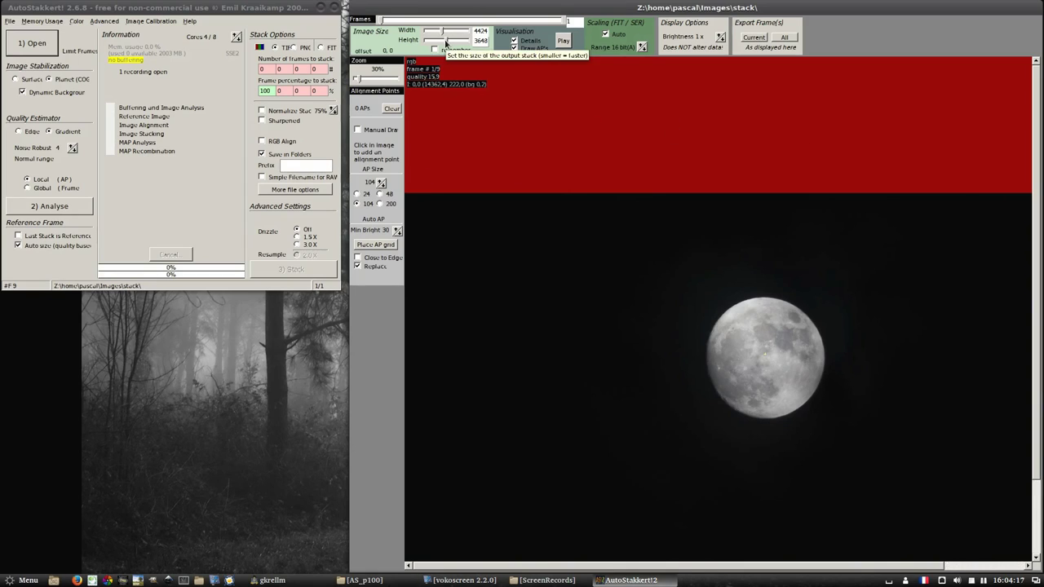
left_click_drag(445, 41, 443, 47)
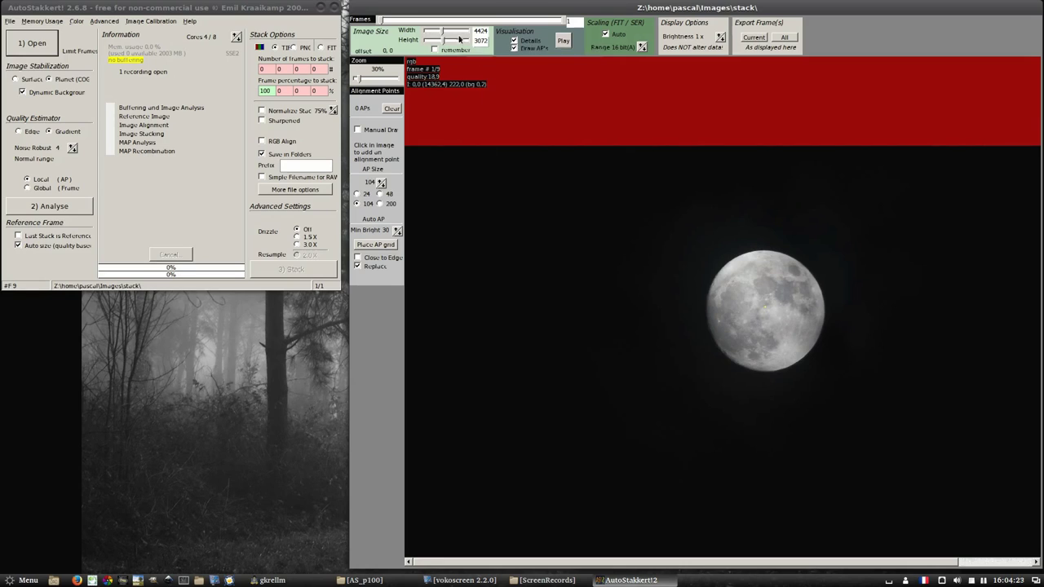
left_click_drag(441, 33, 441, 34)
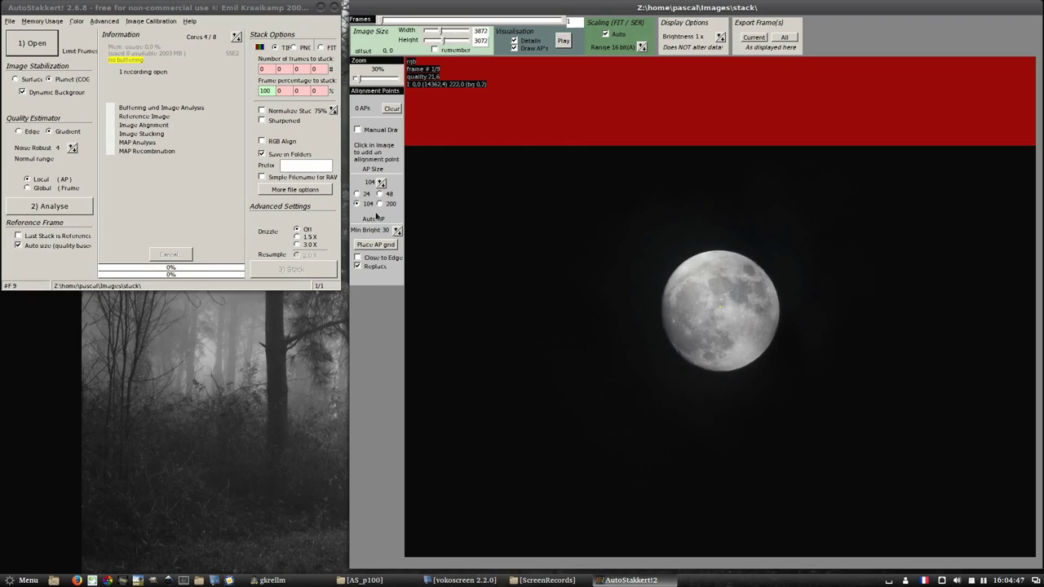
Stack the moon frames using an automatic alignment point grid with AP size 104, and exit AutoStakkert!2
left_click(377, 246)
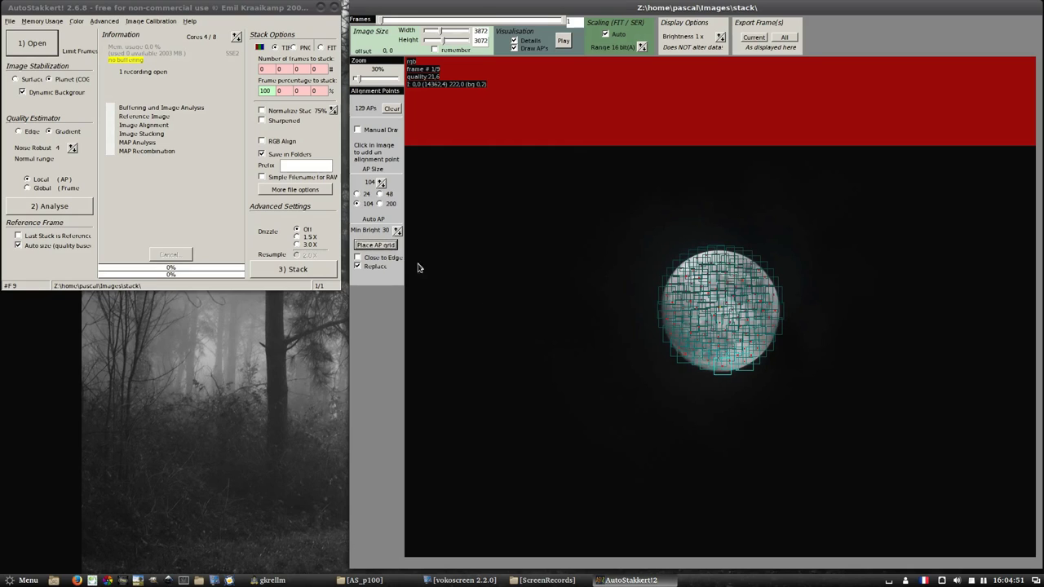
left_click(276, 273)
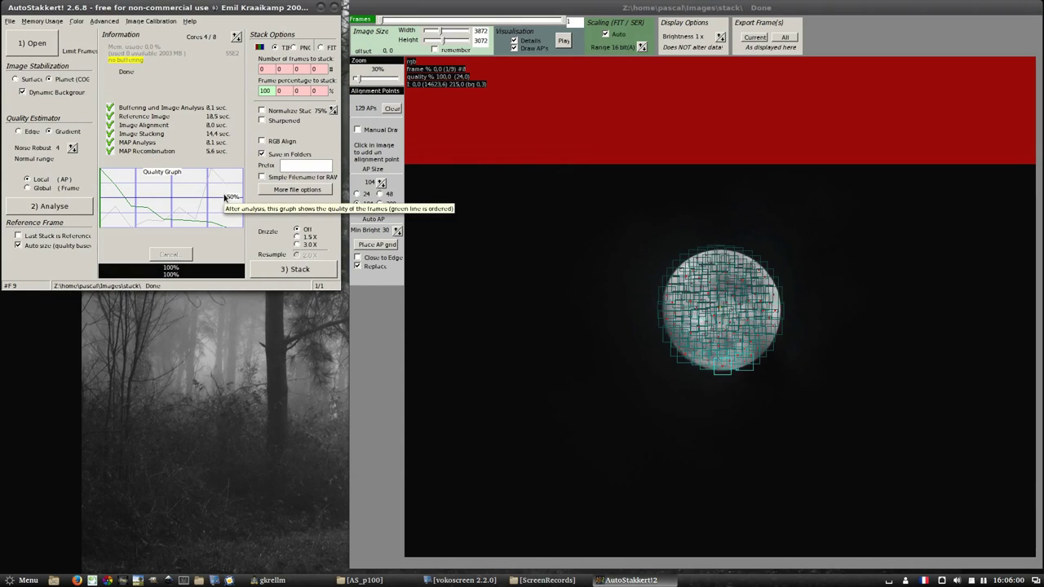
left_click(10, 21)
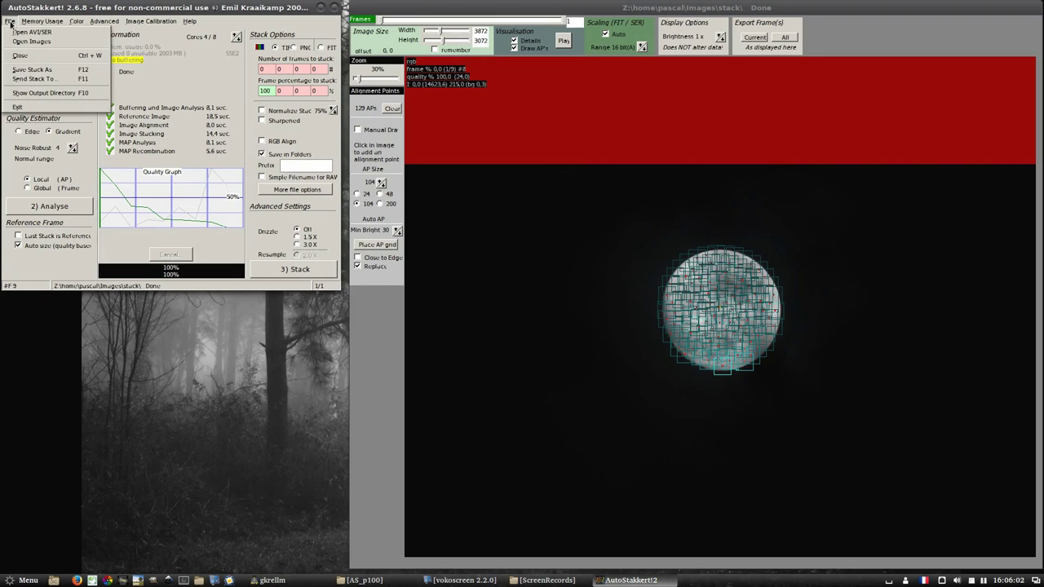
left_click(26, 107)
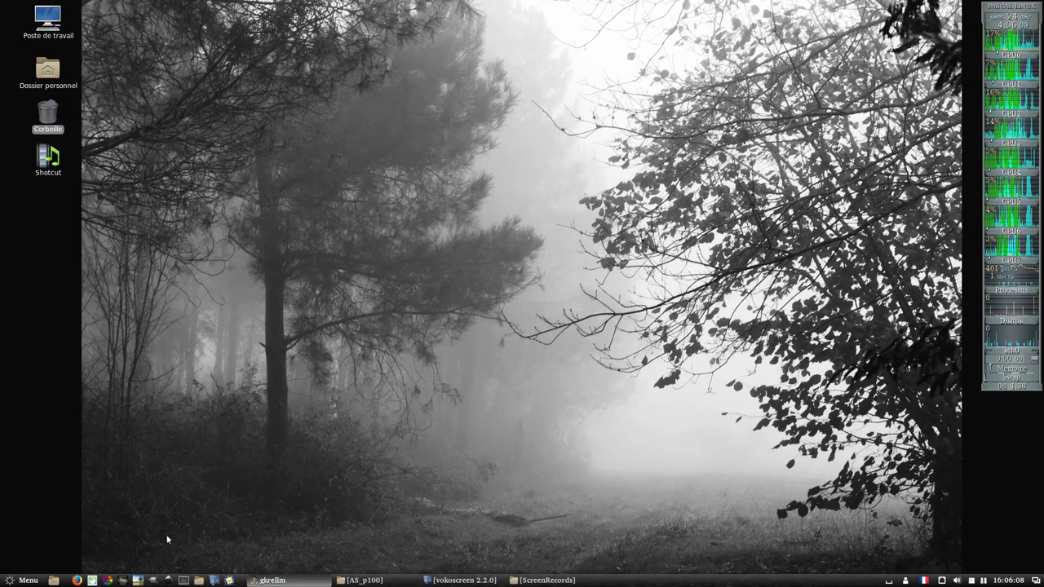
Launch Tim and load the stacked image st_g4_ap129.tif from the AS_p100 folder in Images
left_click(124, 579)
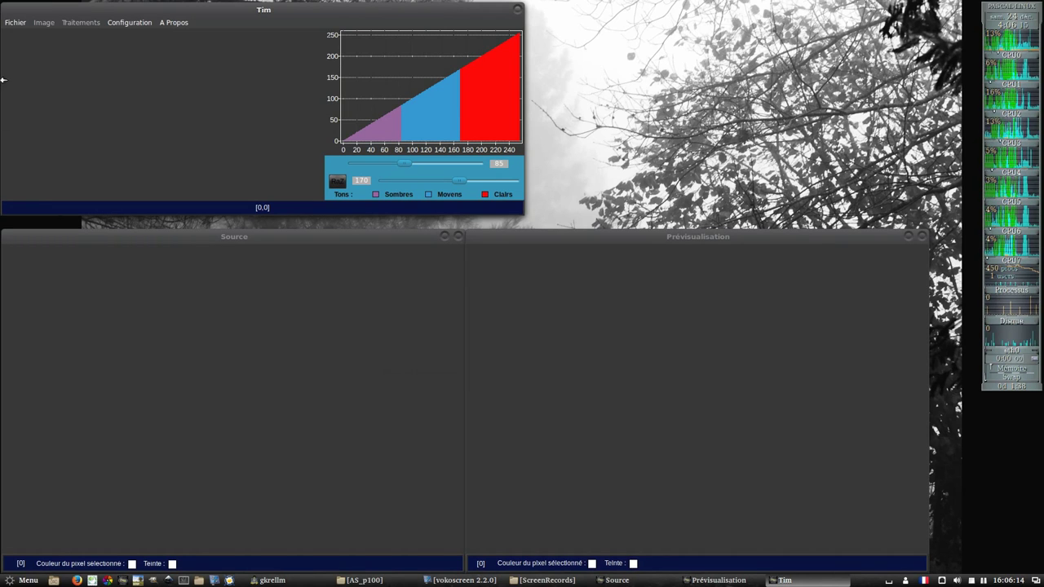
left_click(12, 23)
left_click(18, 34)
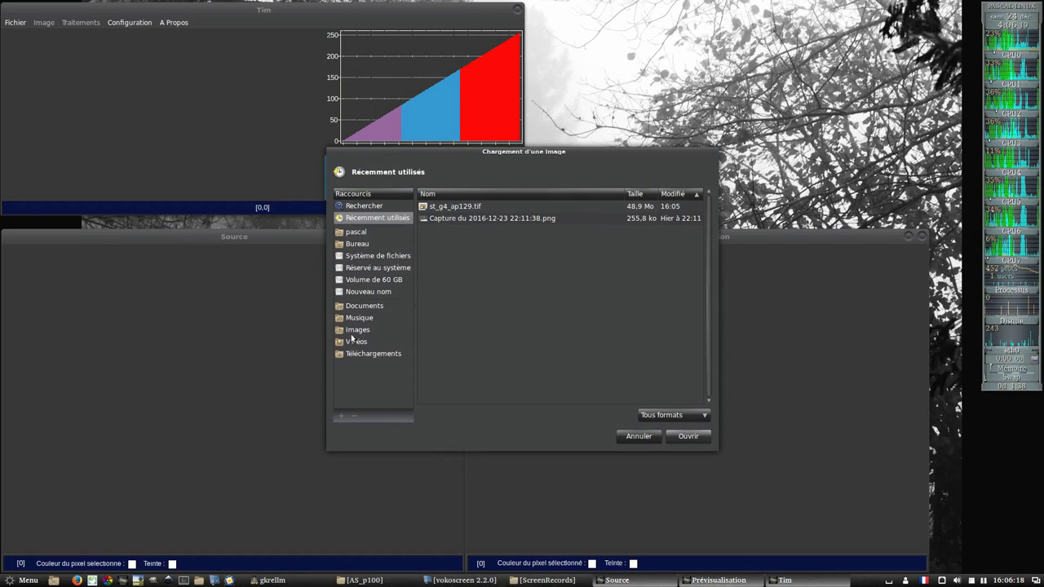
left_click(356, 330)
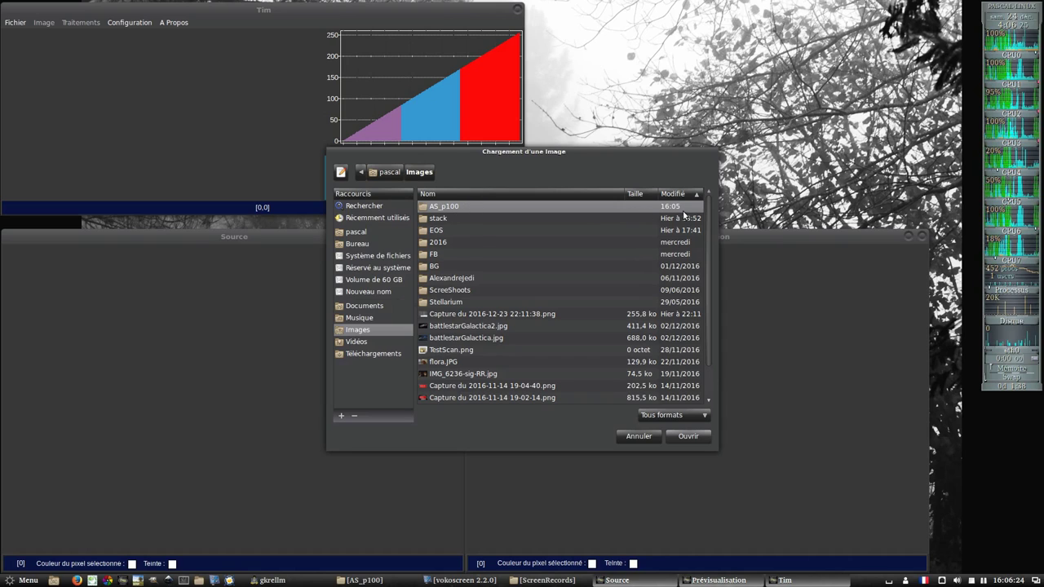
double_click(444, 207)
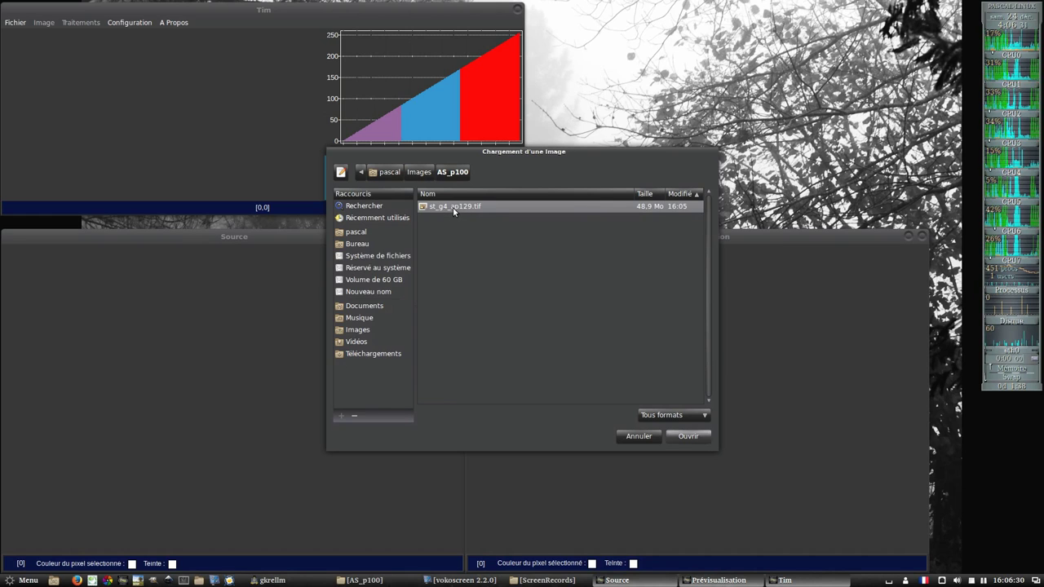
double_click(454, 208)
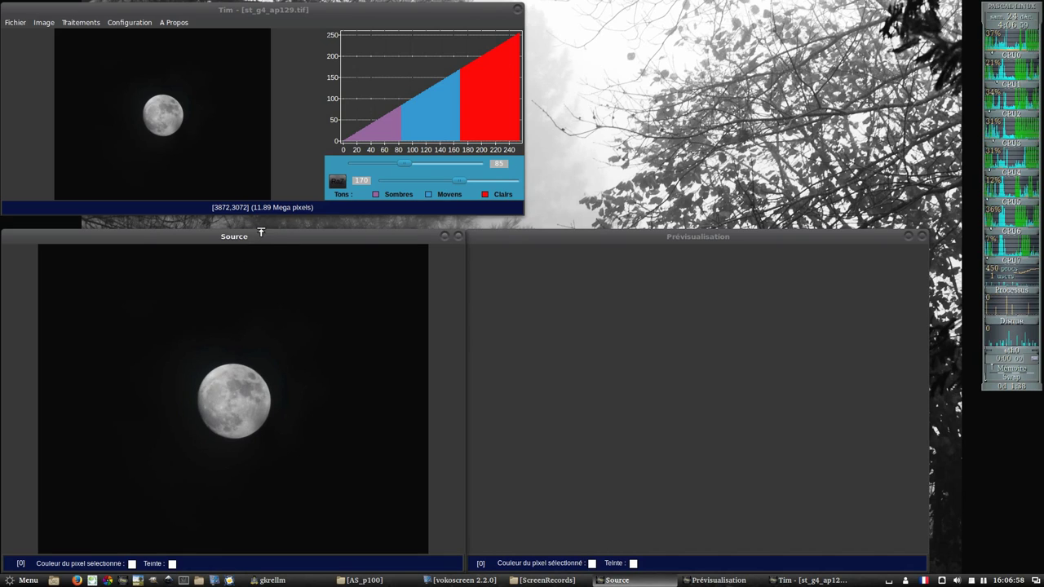
Extend the Source and Prévisualisation windows upward to just below the main Tim window
left_click_drag(261, 236, 261, 217)
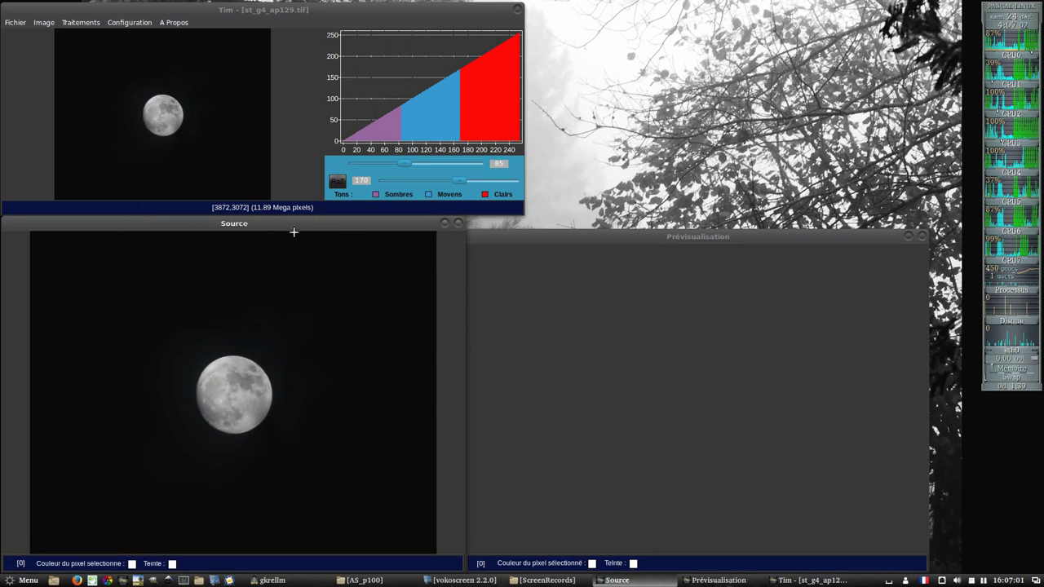
left_click(545, 234)
left_click_drag(553, 232, 552, 218)
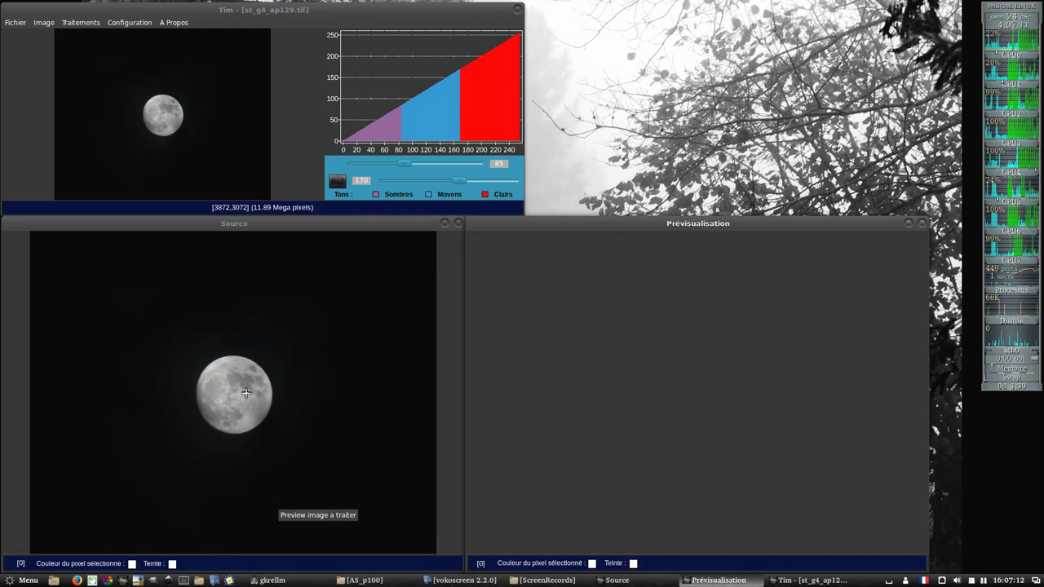
Open the Wavelets - Réduction du bruit composite filter and set wavelet level a to 5.192
left_click(80, 22)
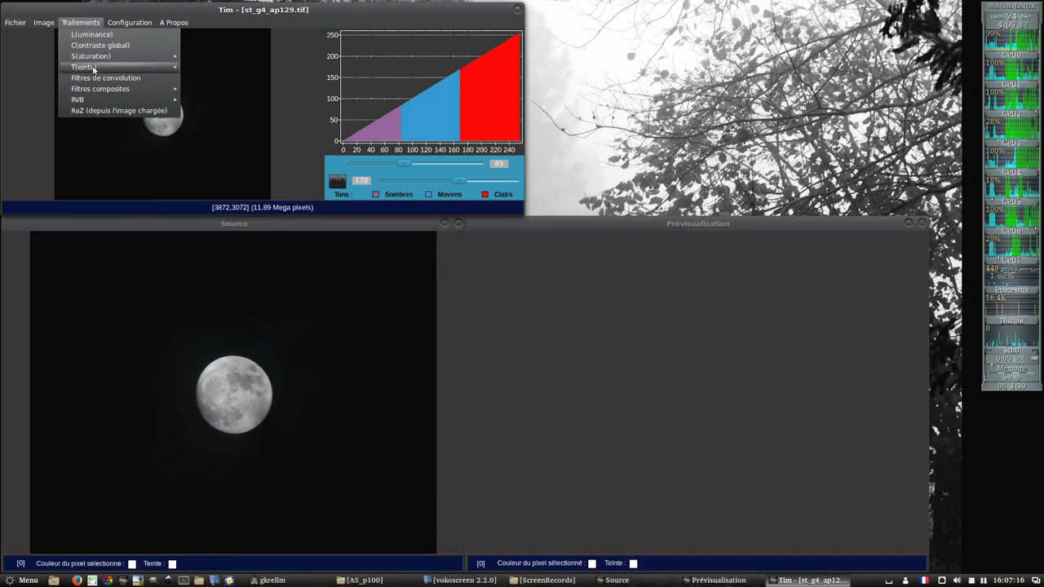
mouse_move(99, 89)
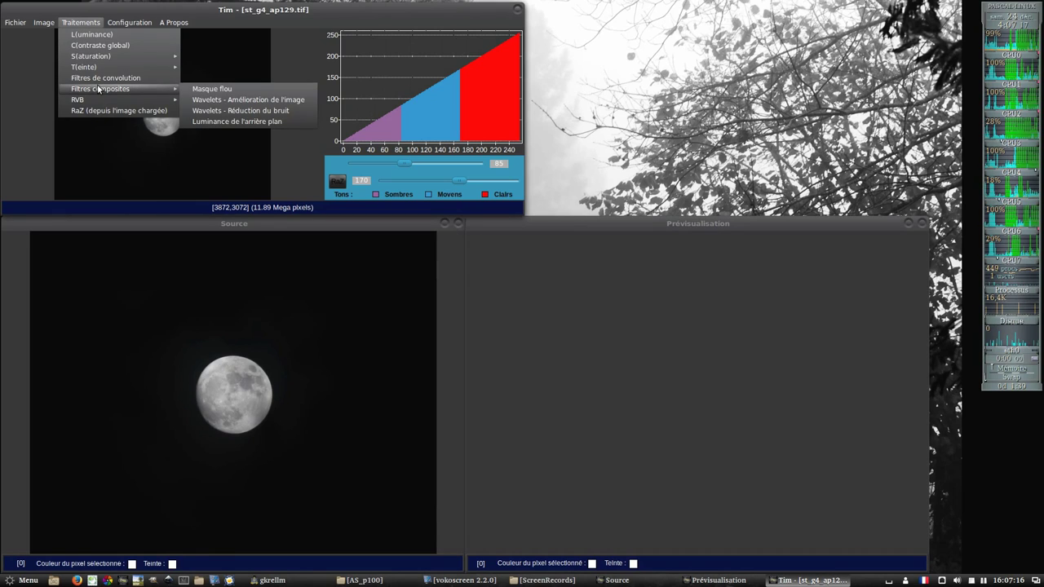
left_click(256, 110)
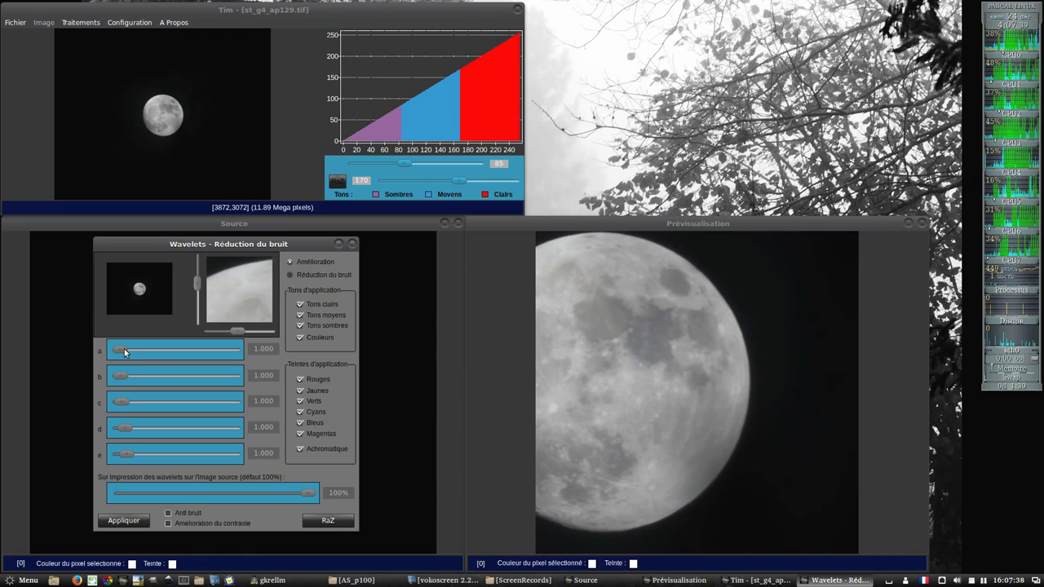
left_click_drag(122, 349, 190, 349)
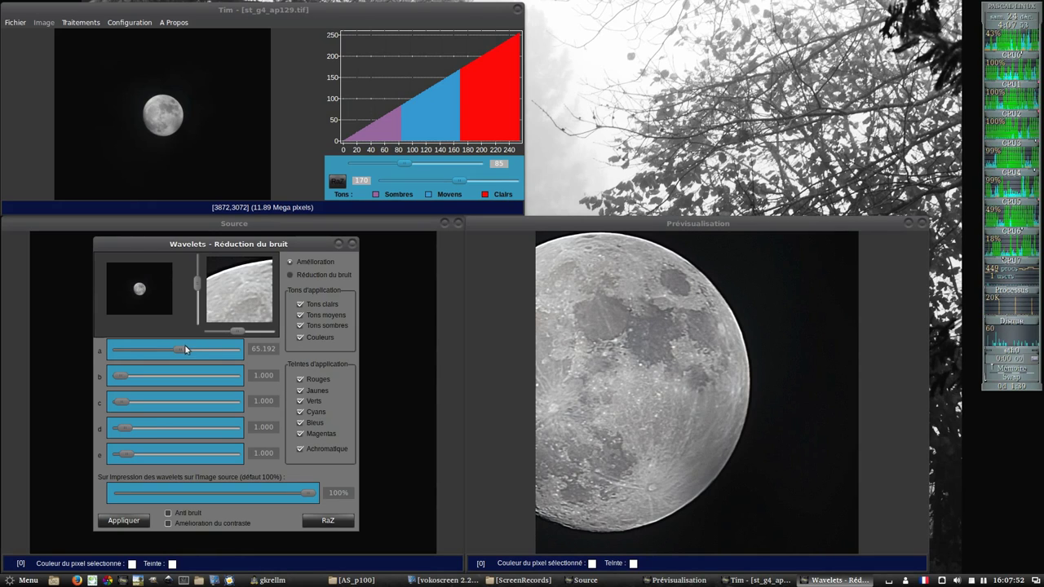
left_click_drag(181, 349, 123, 348)
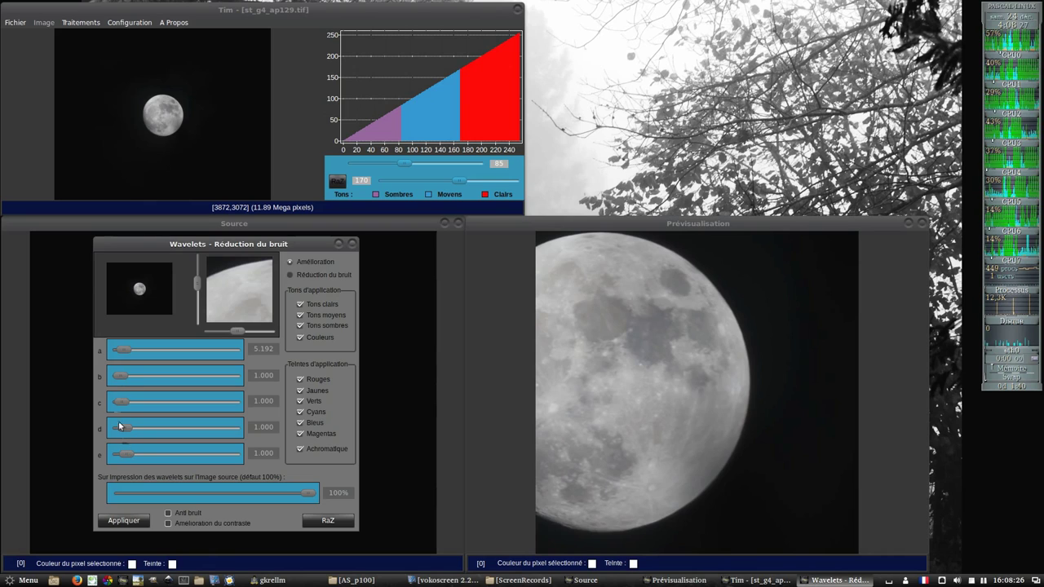
Set wavelet level b to 2.884 and level c to 3.846
left_click_drag(121, 376, 128, 374)
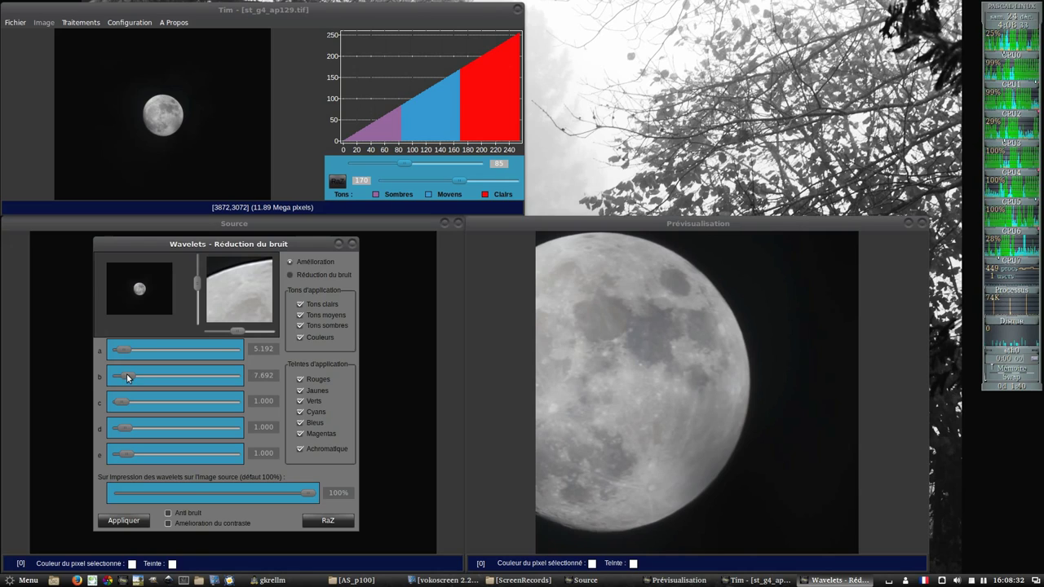
left_click_drag(125, 377, 121, 376)
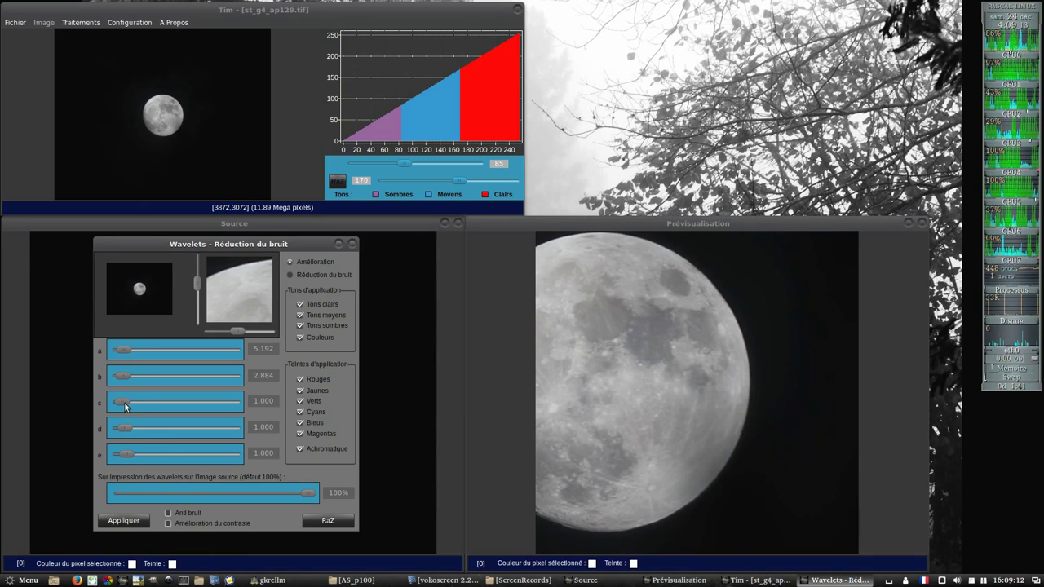
left_click_drag(125, 403, 133, 400)
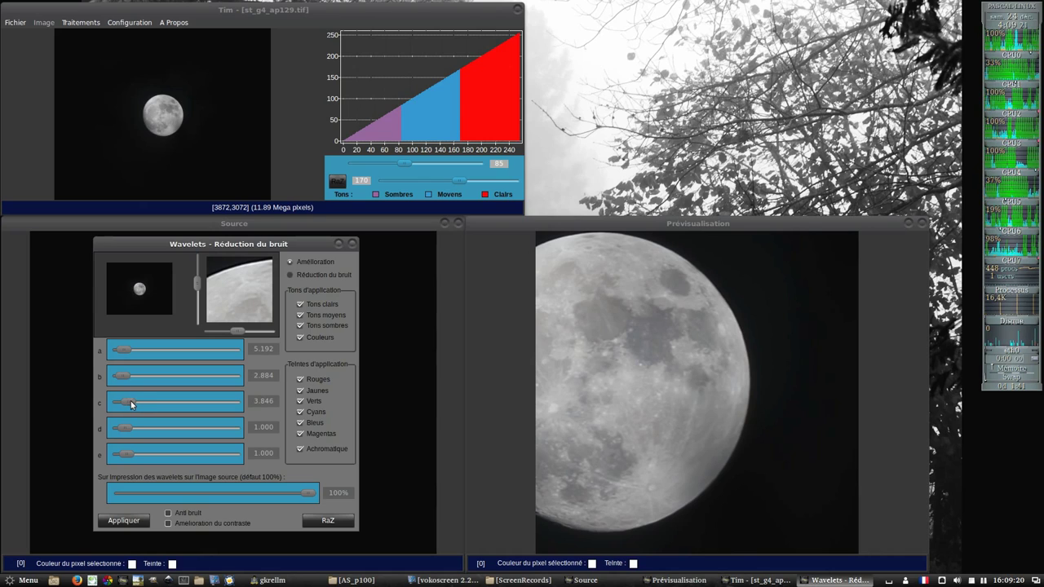
left_click_drag(130, 400, 128, 402)
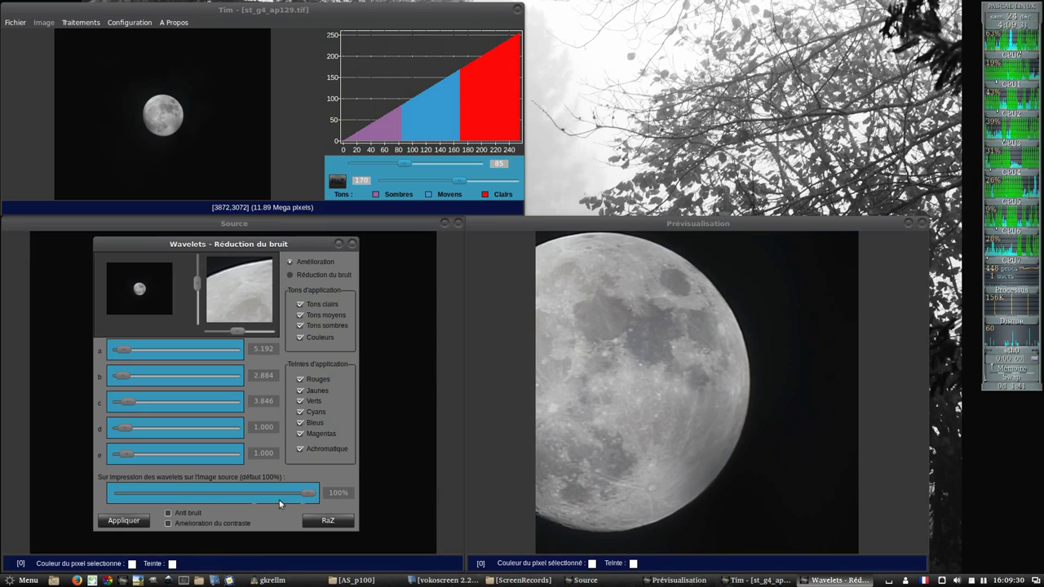
Try different overlay strengths of the wavelets on the source image and set it to 71%
left_click_drag(309, 494, 117, 497)
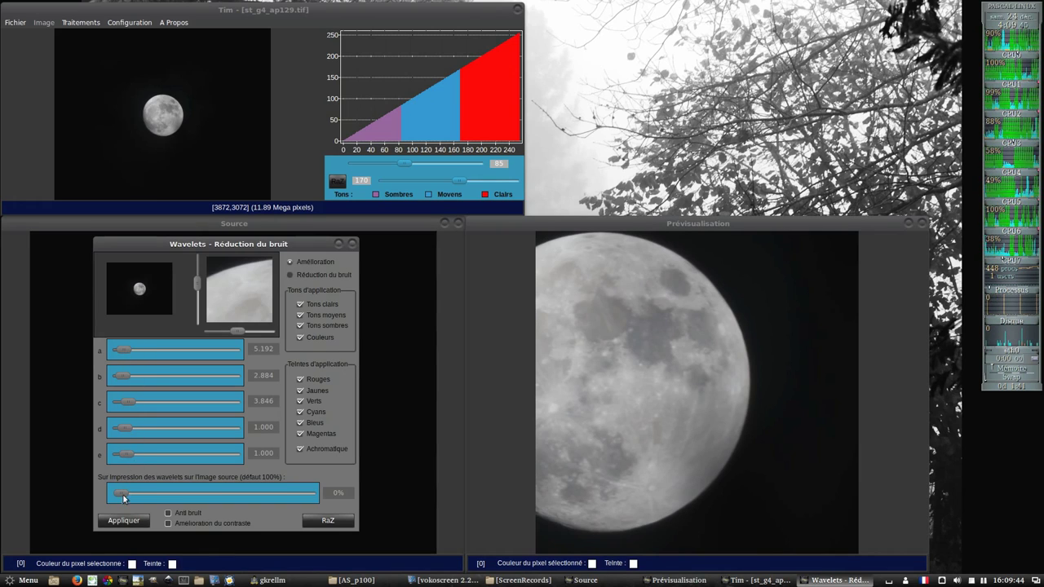
left_click_drag(122, 491, 318, 492)
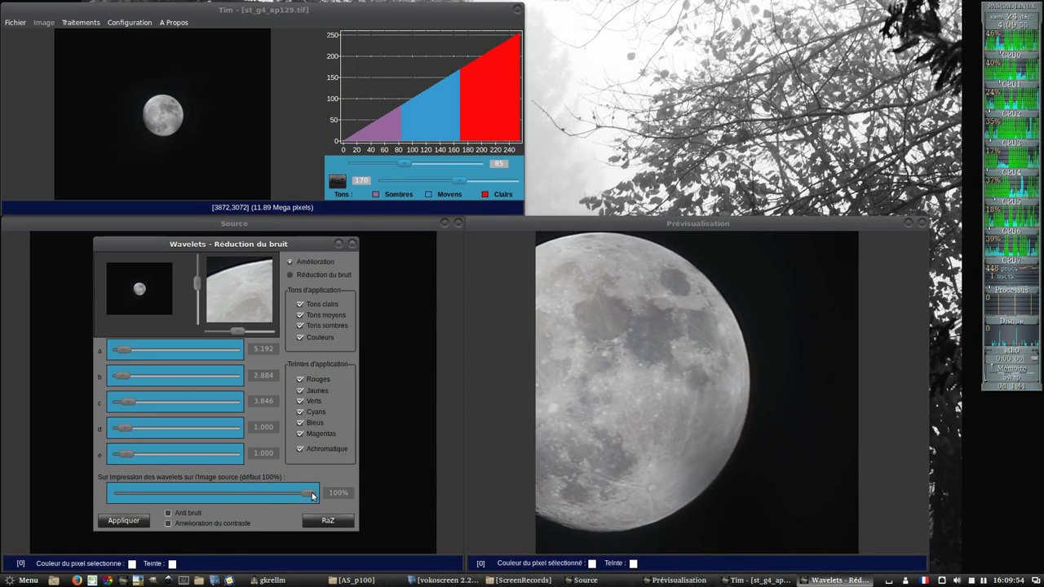
left_click_drag(310, 496, 218, 498)
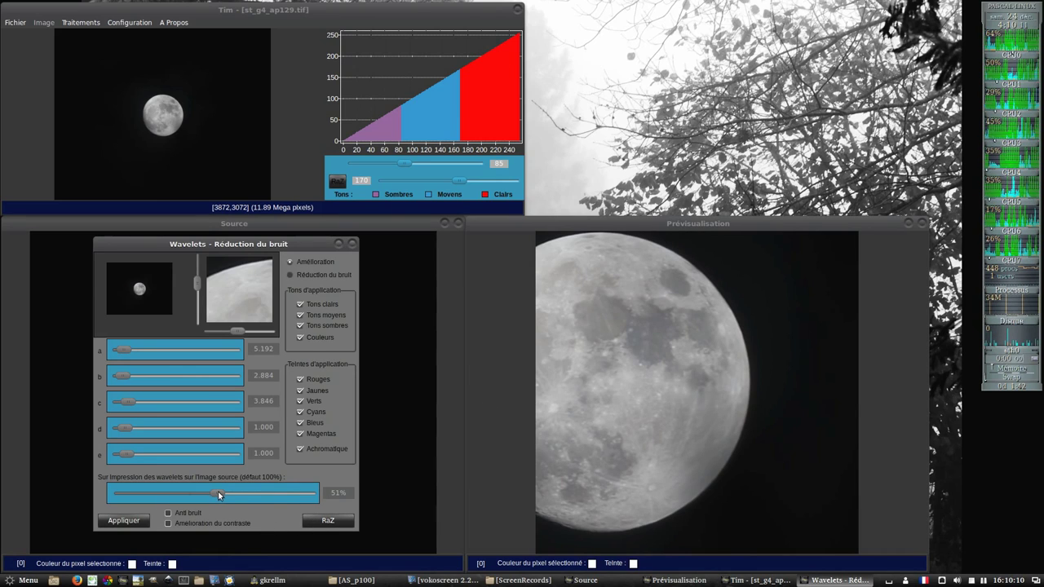
left_click_drag(218, 491, 258, 494)
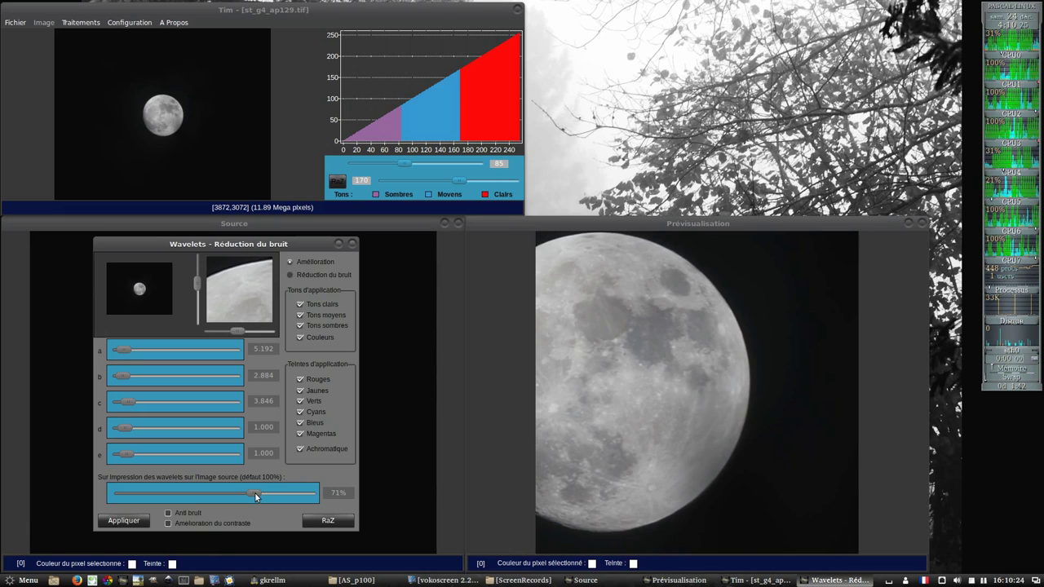
Raise the wavelet overlay strength to 75%, then apply the filter to the full image and accept the processed result
left_click_drag(255, 494, 259, 493)
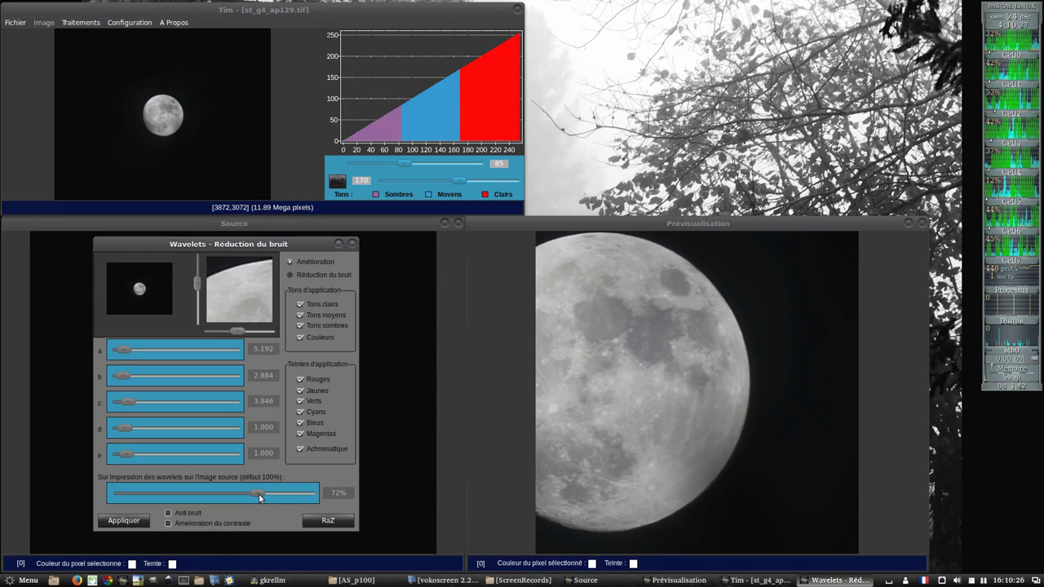
left_click_drag(263, 498, 264, 495)
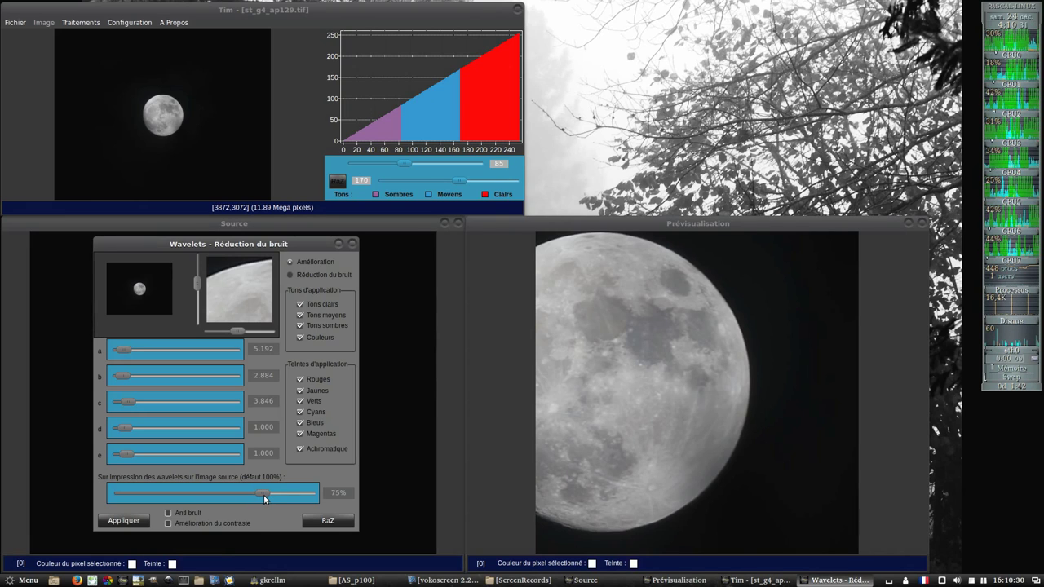
left_click(265, 496)
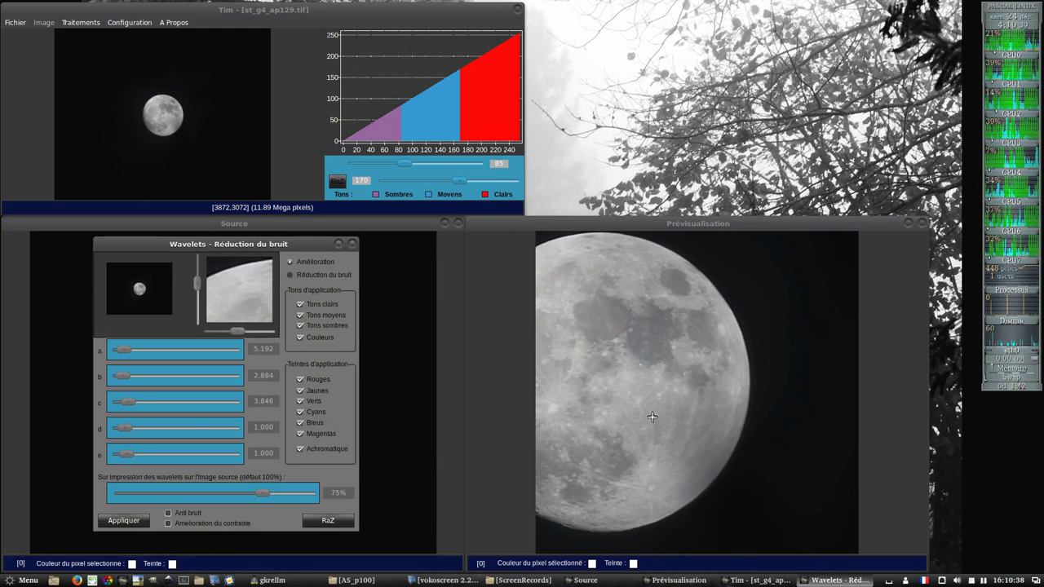
left_click(650, 487)
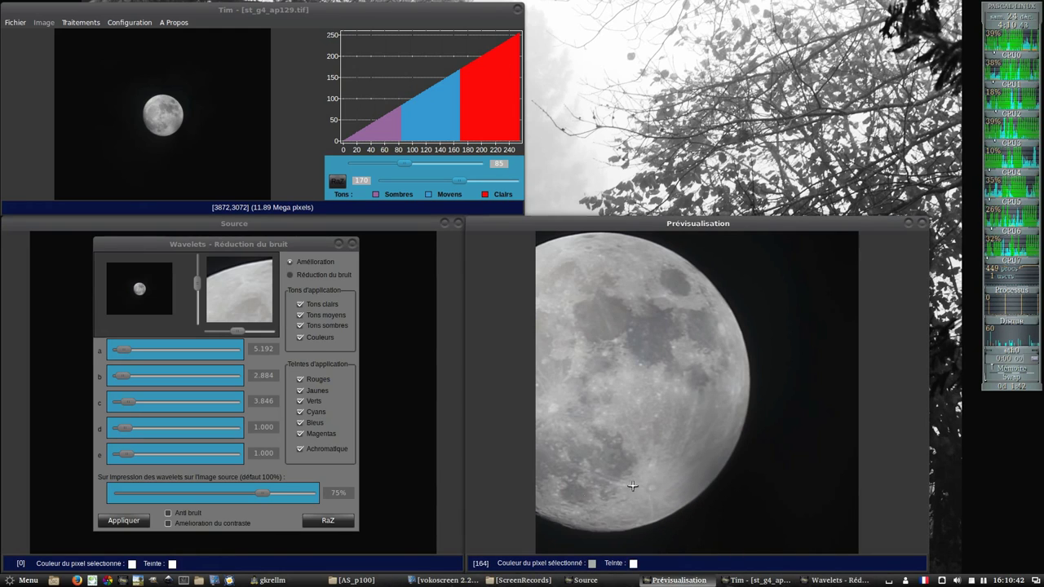
left_click(124, 522)
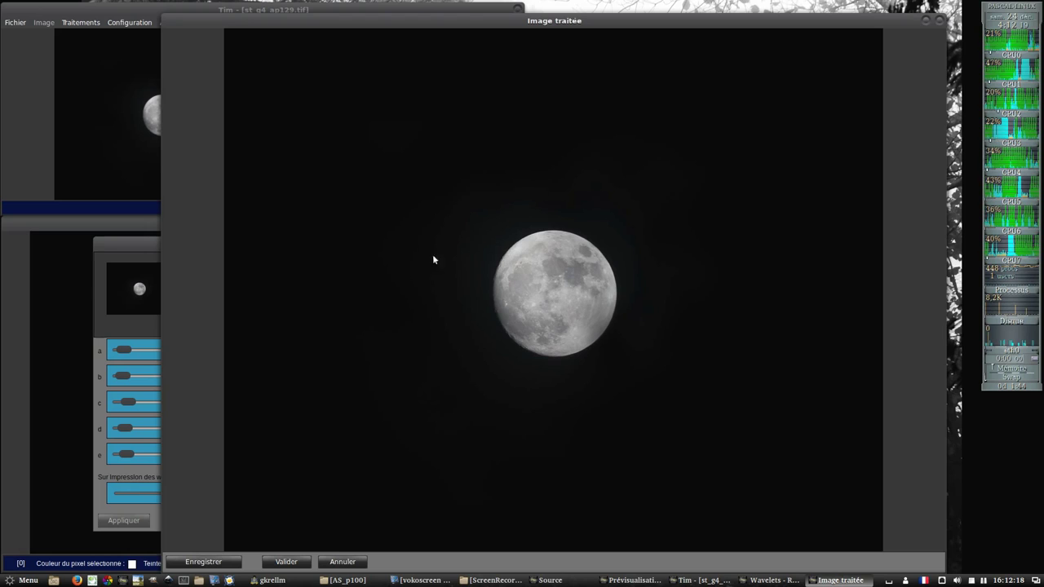
left_click(286, 563)
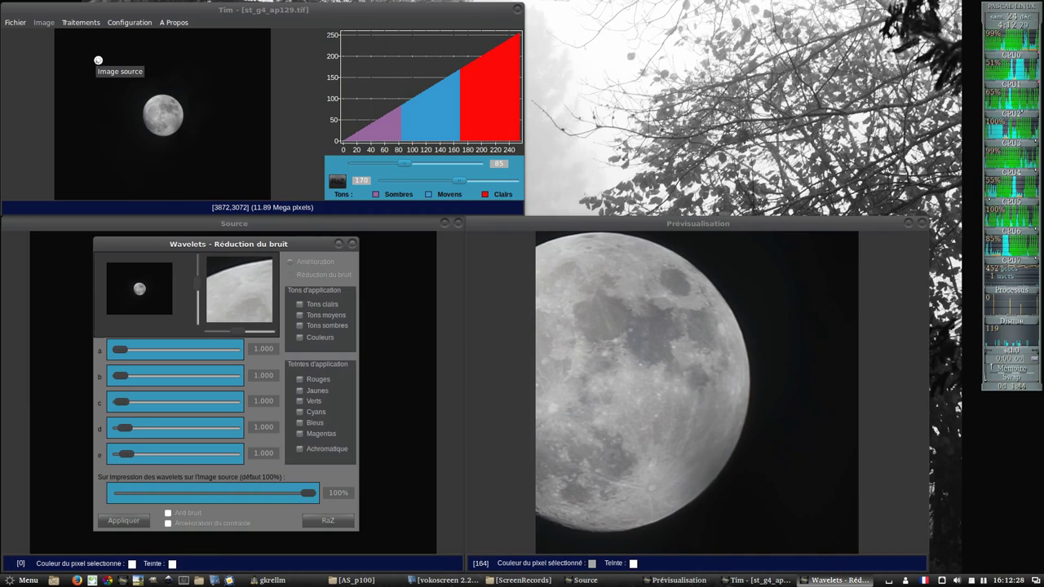
Open the global saturation adjustment, exclude the dark tones (Tons sombres) and raise the linear saturation to 500
left_click(90, 25)
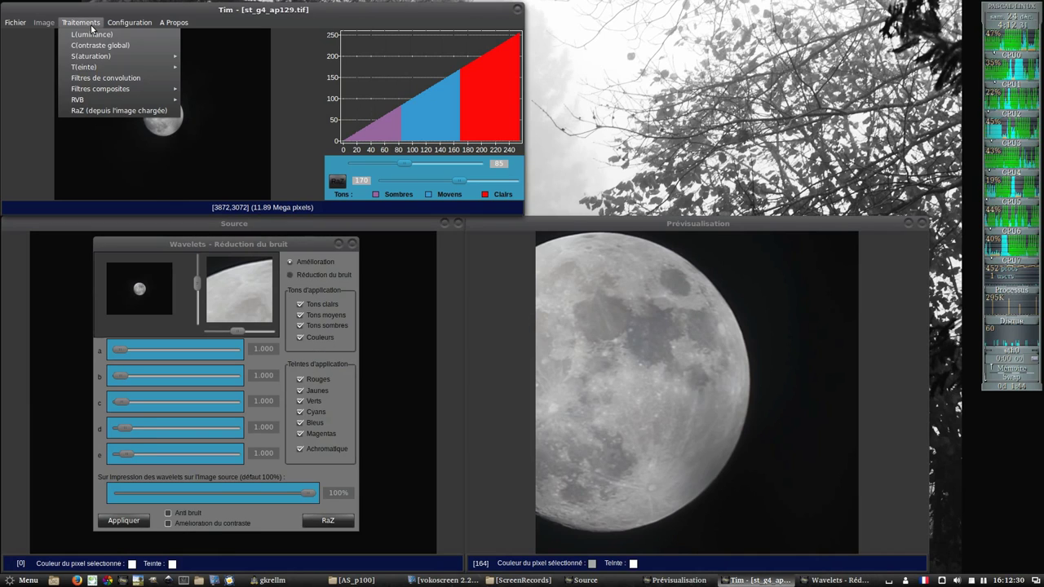
mouse_move(98, 57)
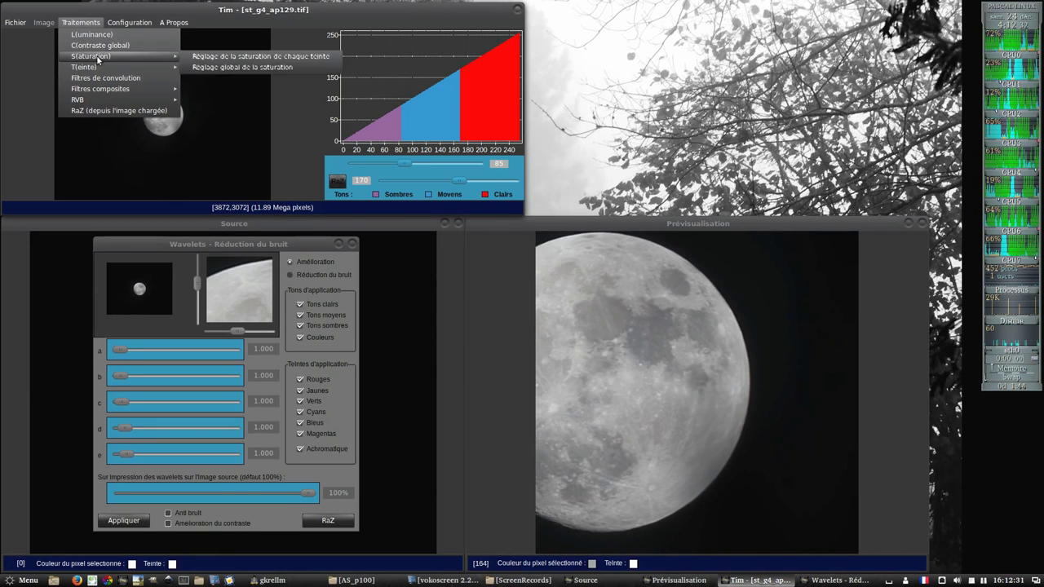
left_click(281, 69)
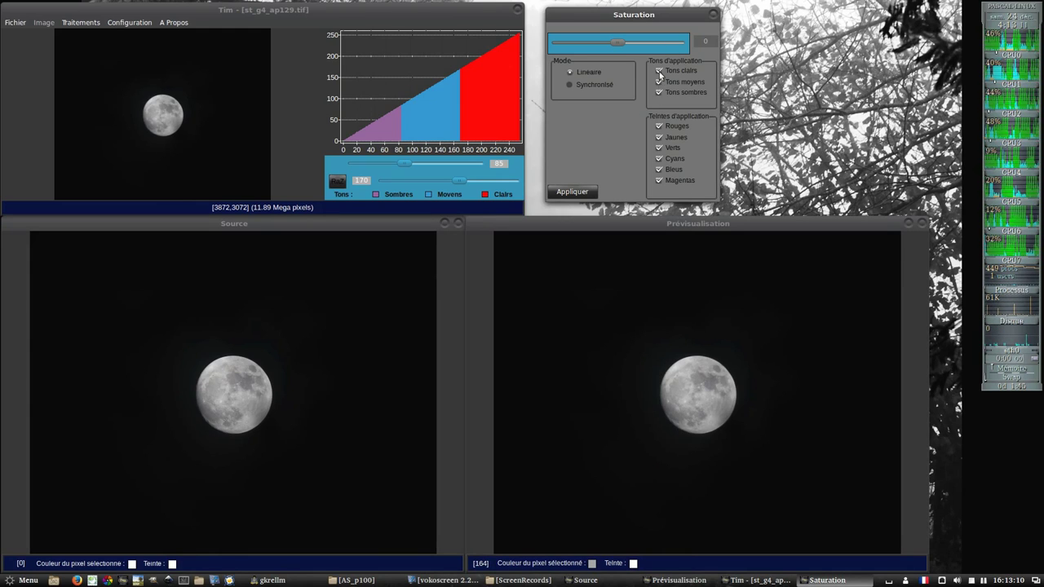
left_click(659, 95)
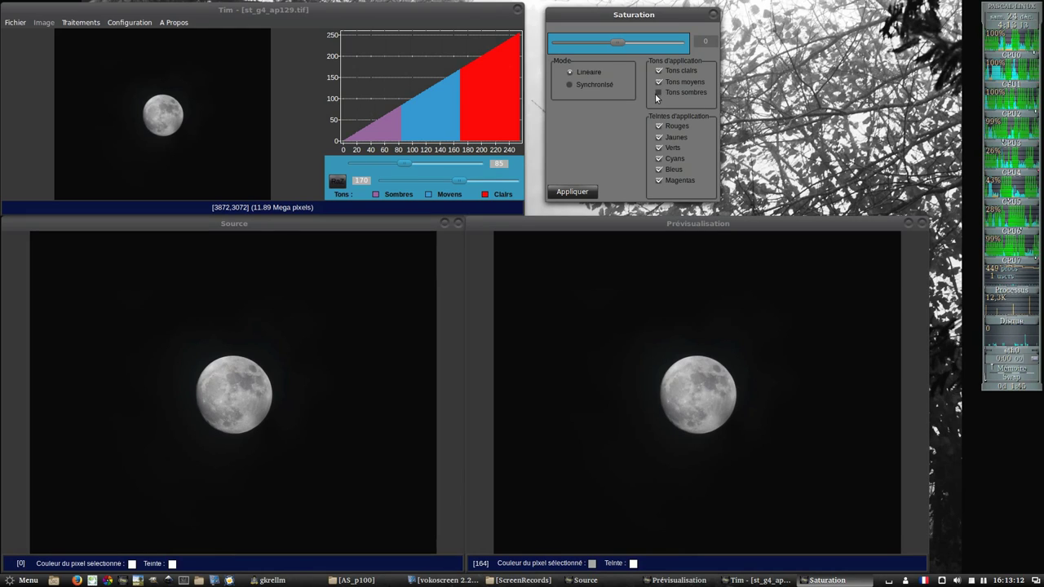
left_click_drag(633, 41, 674, 39)
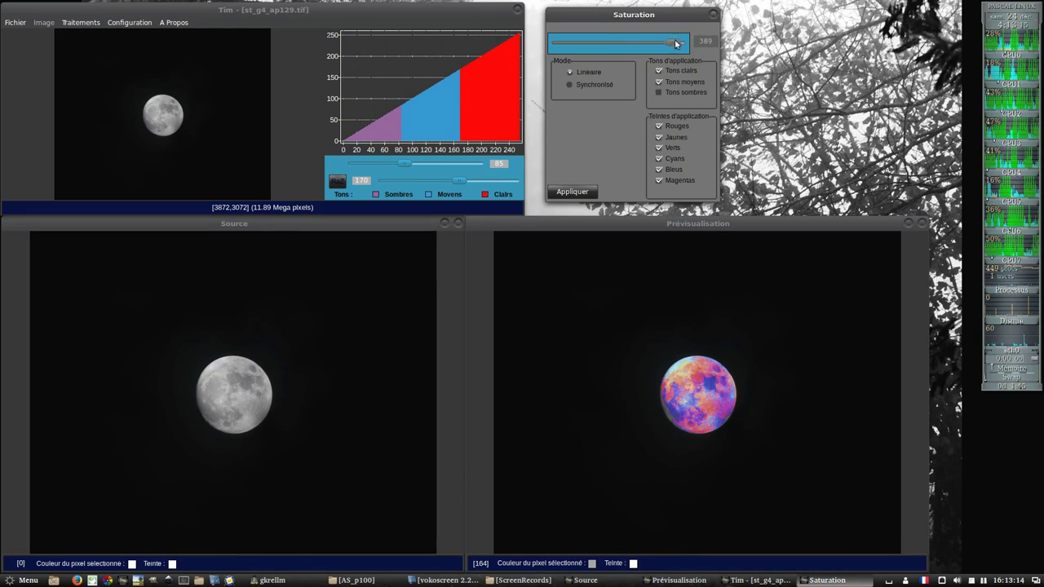
Lower the upper limit of the dark tones stepwise to 36 while checking the moon's edge in the preview with the magnifier
left_click(696, 426)
left_click_drag(659, 396, 658, 383)
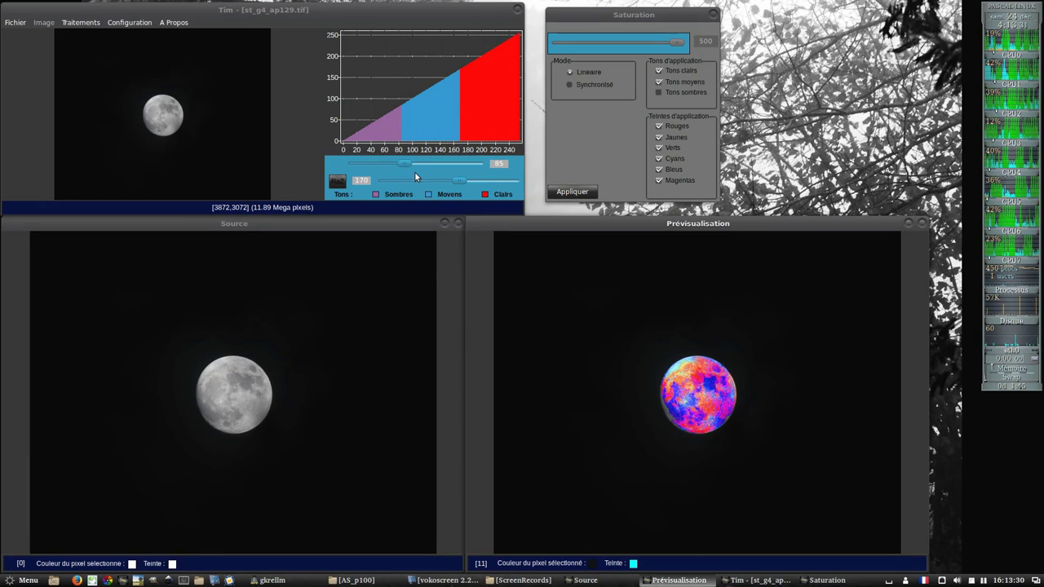
mouse_move(406, 164)
left_mouse_down()
mouse_move(392, 164)
mouse_move(419, 164)
mouse_move(399, 161)
left_mouse_up()
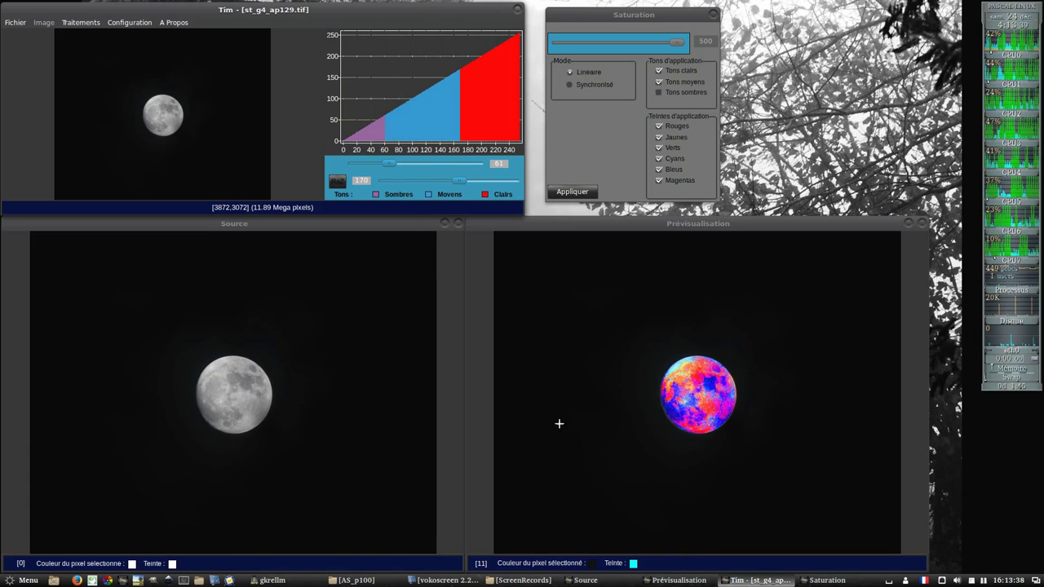
left_click_drag(677, 445, 656, 389)
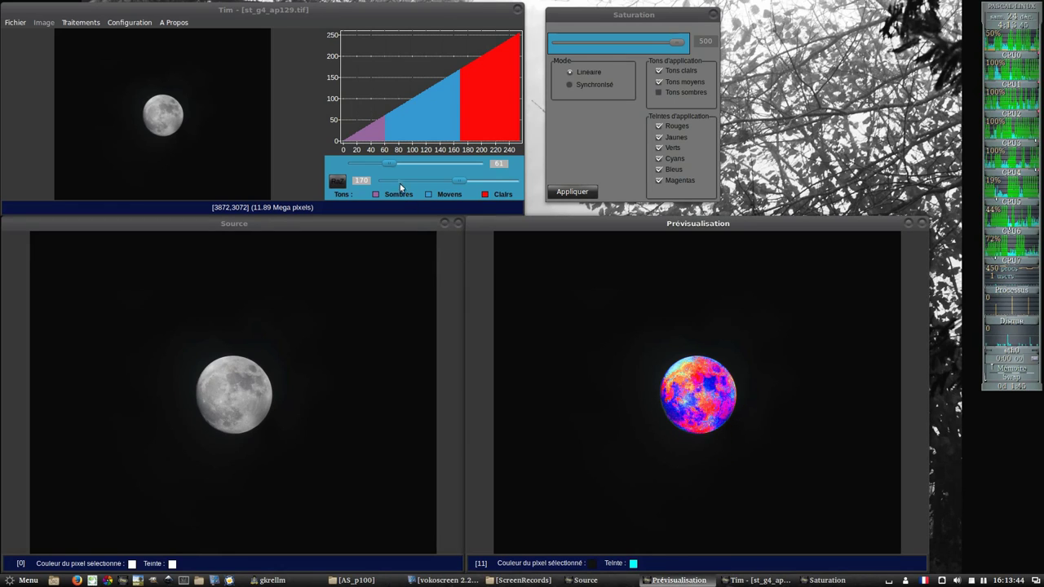
left_click_drag(390, 167, 386, 167)
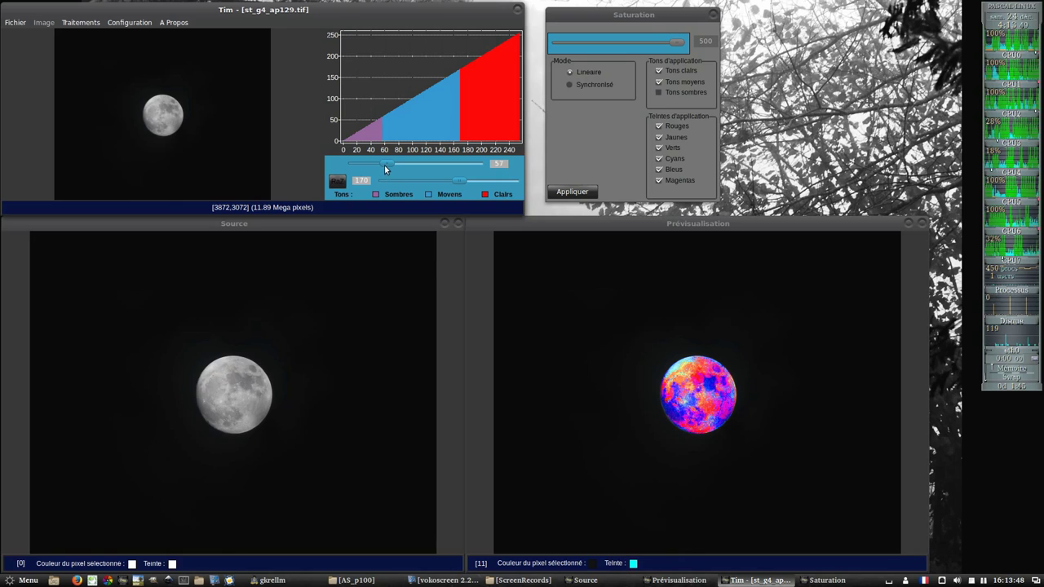
left_click_drag(384, 165, 382, 164)
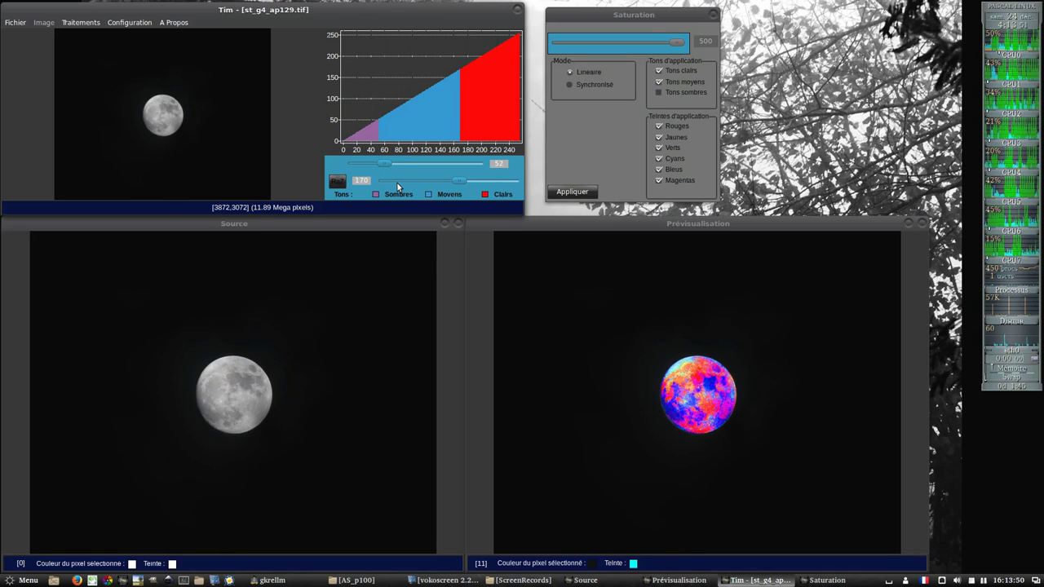
left_click(658, 410)
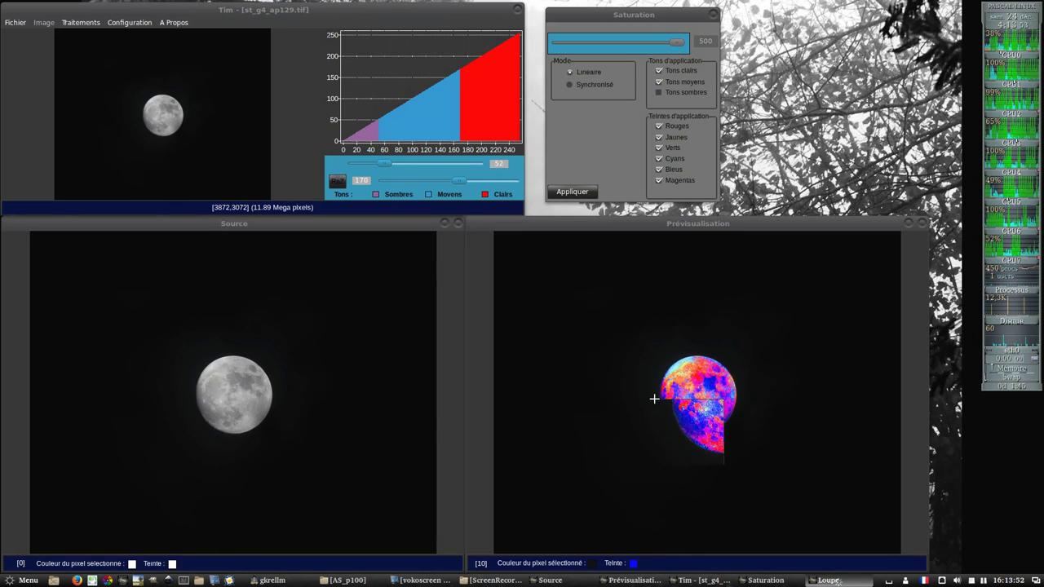
left_click(383, 164)
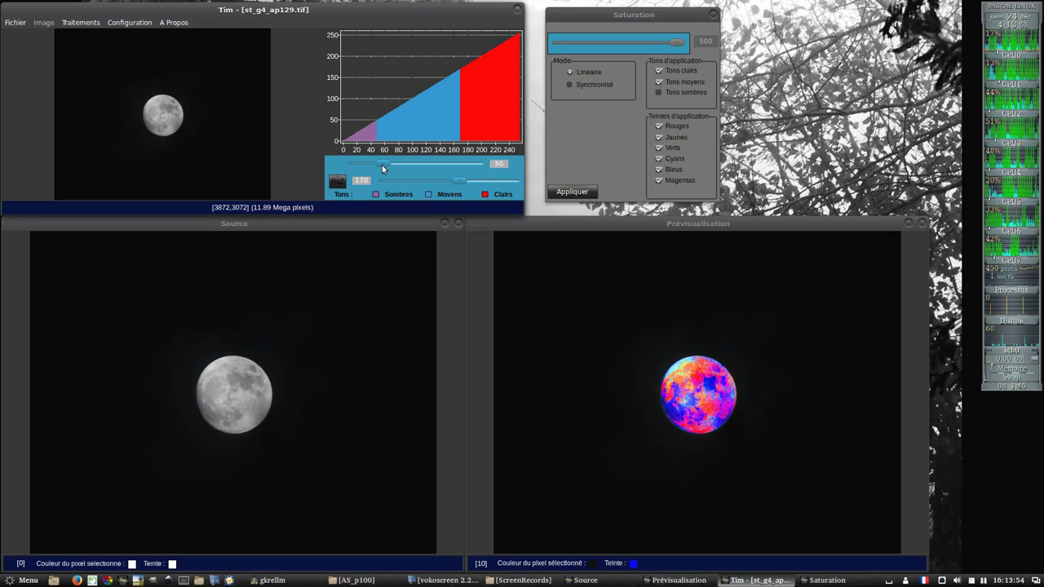
left_click_drag(384, 164, 382, 166)
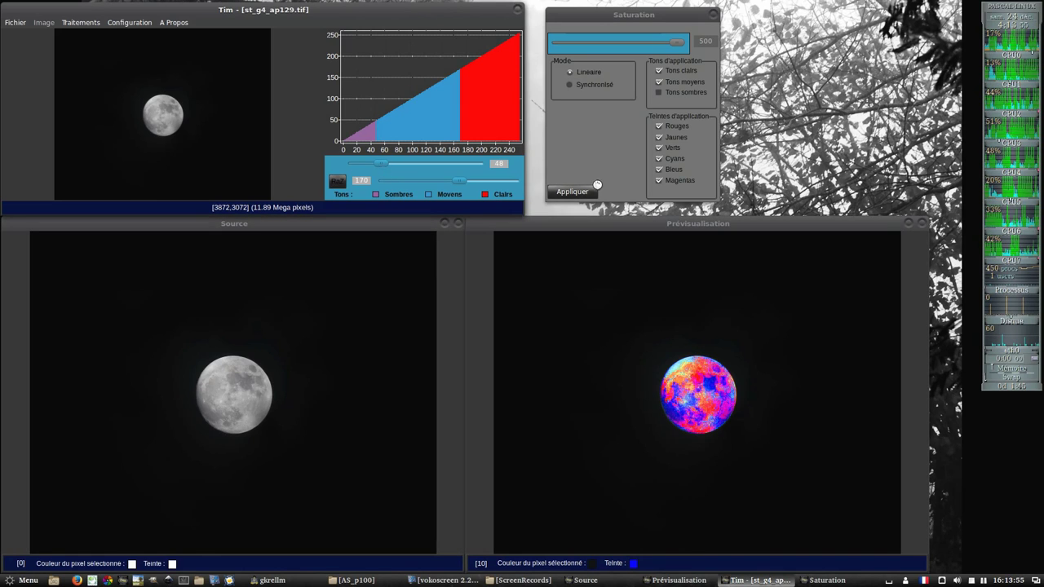
left_click(647, 408)
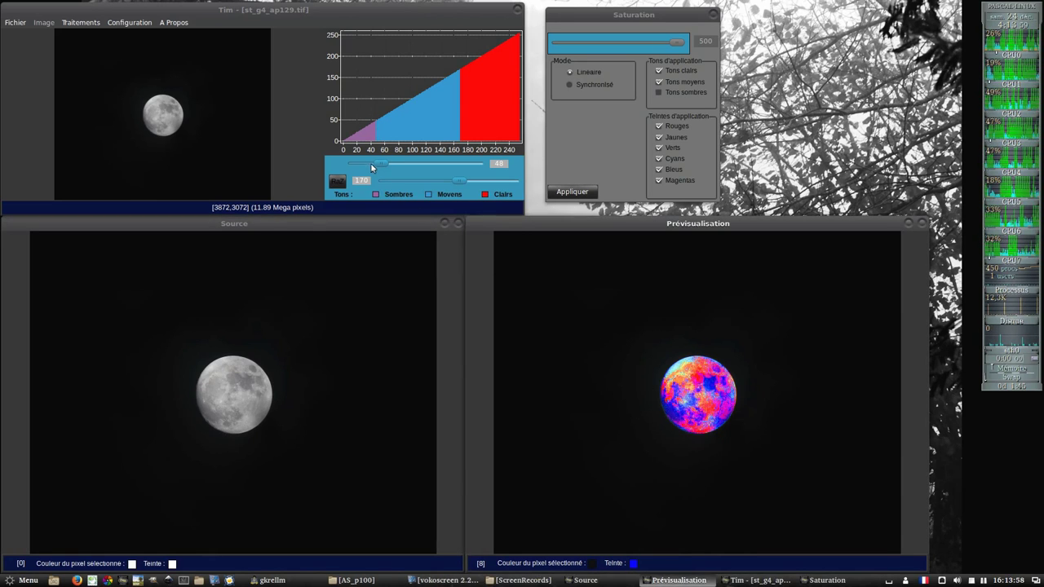
left_click_drag(376, 164, 374, 164)
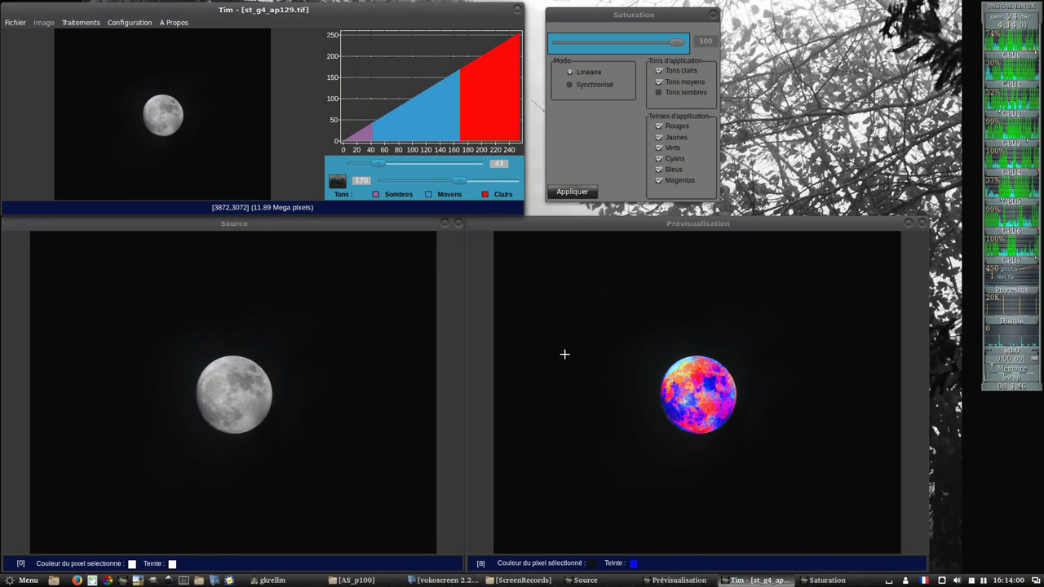
left_click(657, 412)
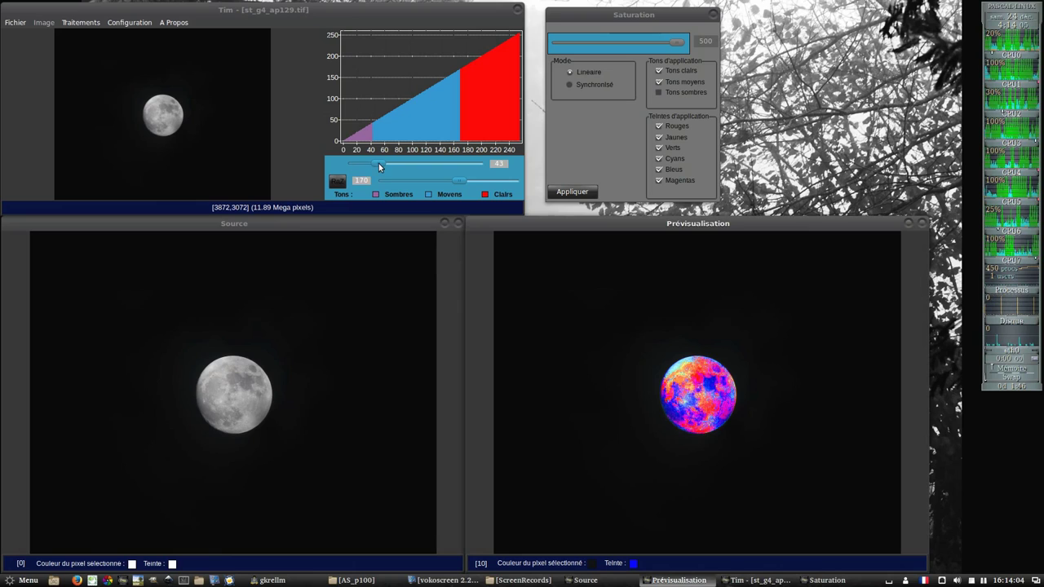
left_click_drag(378, 163, 375, 163)
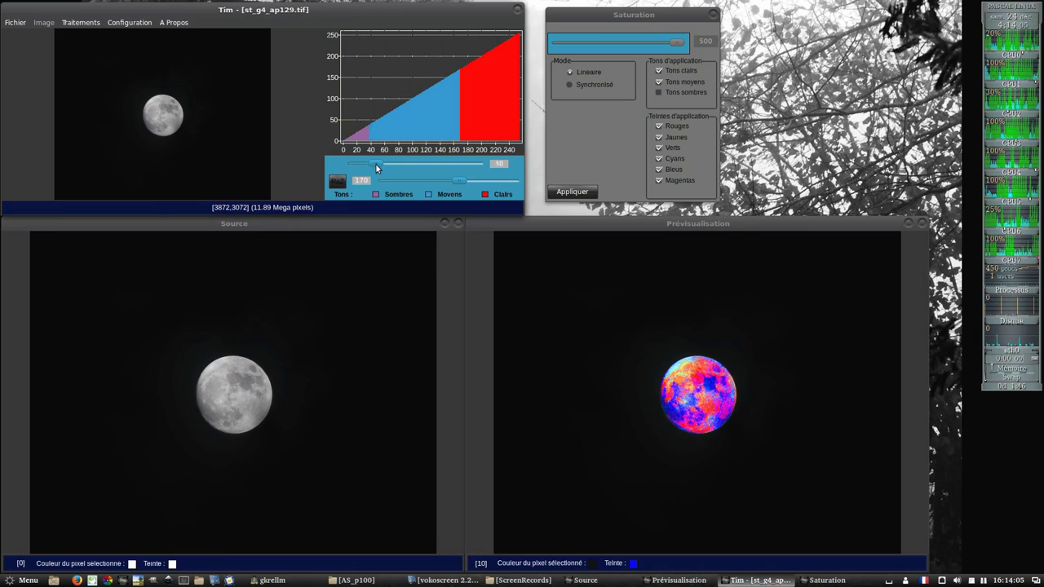
left_click(661, 414)
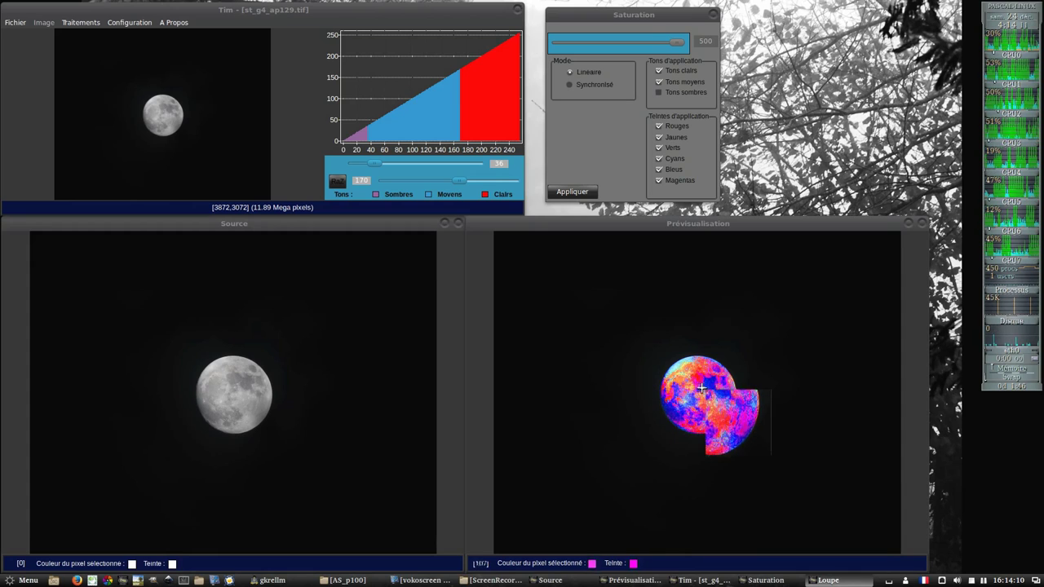
left_click(650, 352)
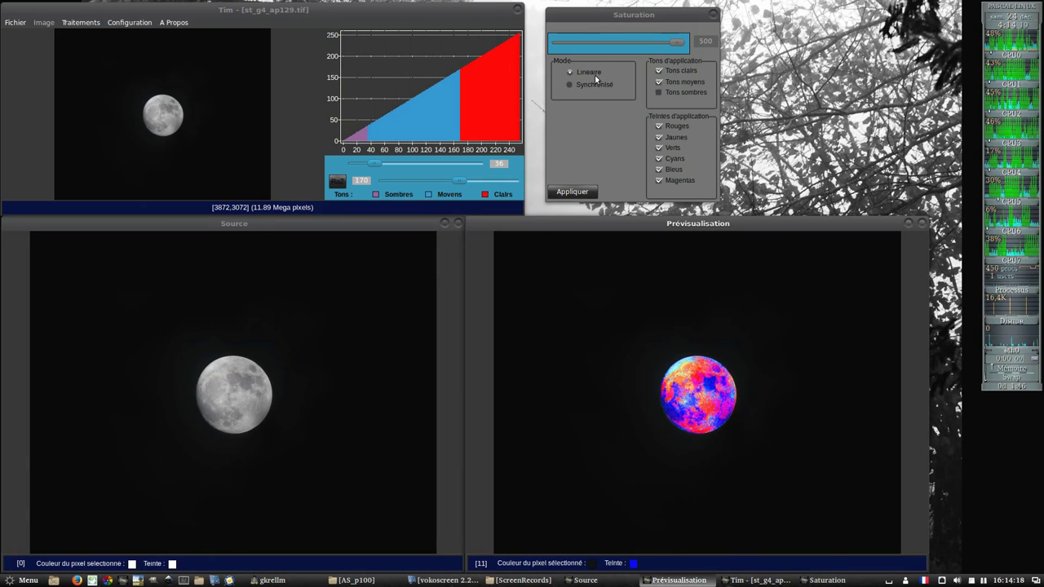
Try a linear saturation of 103 on the moon preview
left_click(674, 44)
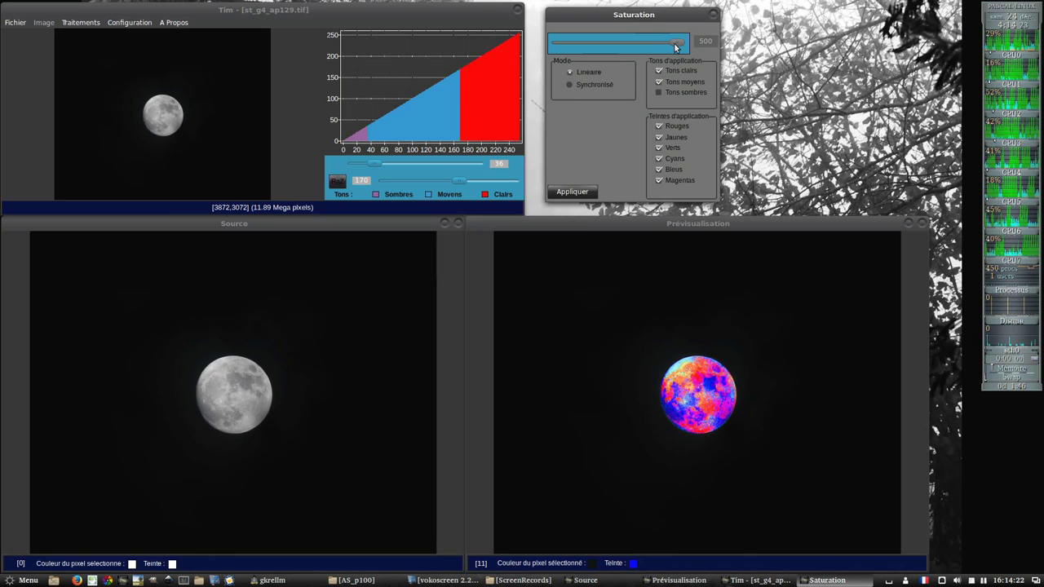
left_click_drag(673, 42, 632, 50)
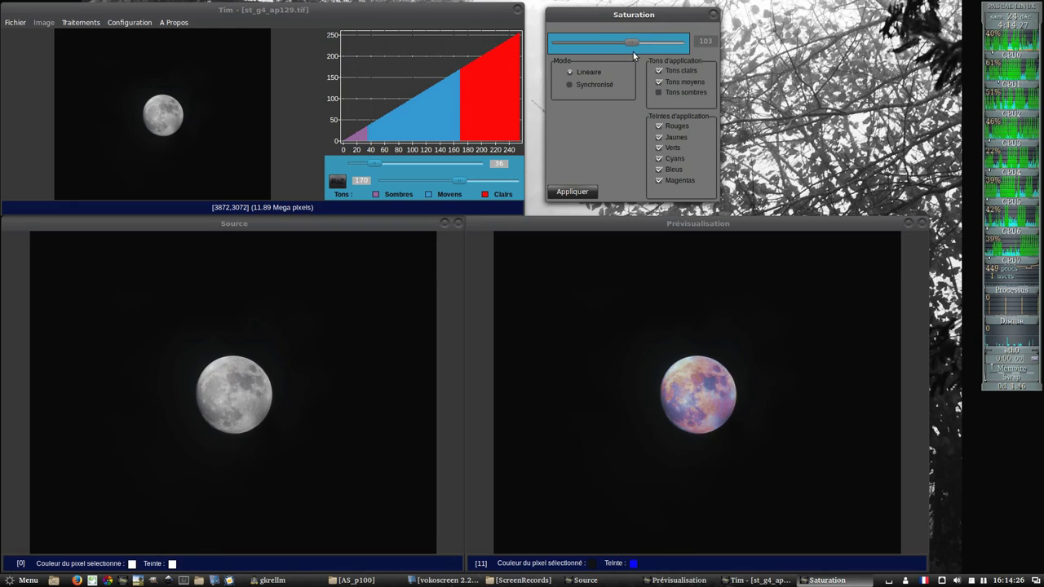
left_click(617, 52)
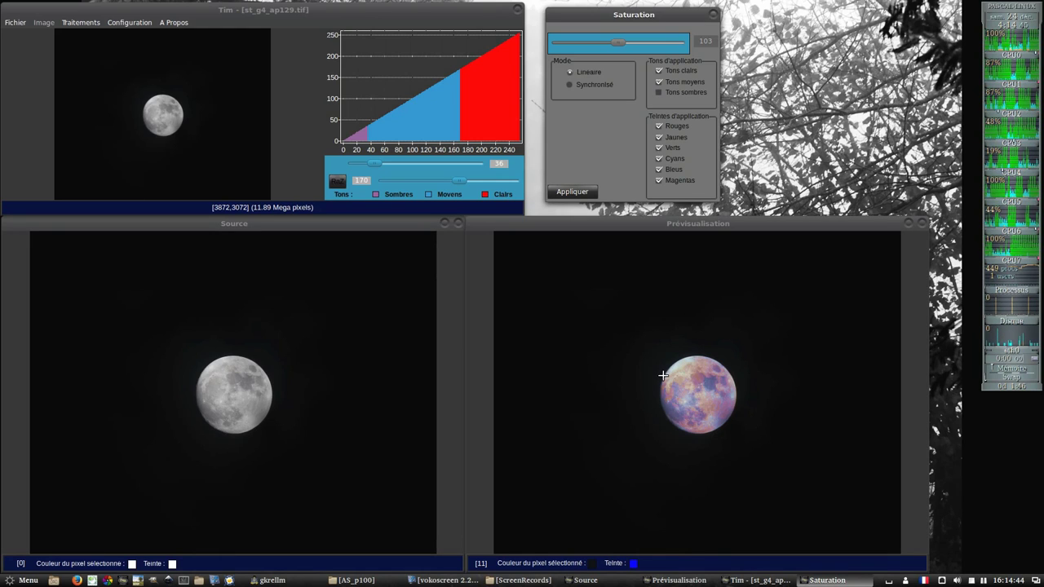
Switch the saturation mode to Synchronisé, fine-tune the saturation to 68 and apply it to the full image
left_click(570, 85)
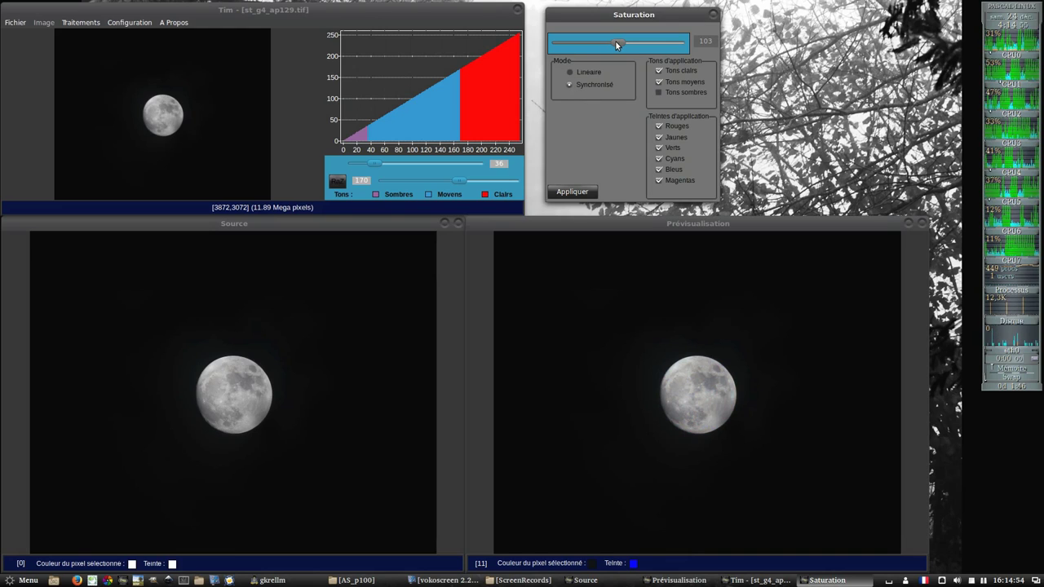
left_click_drag(618, 46, 634, 42)
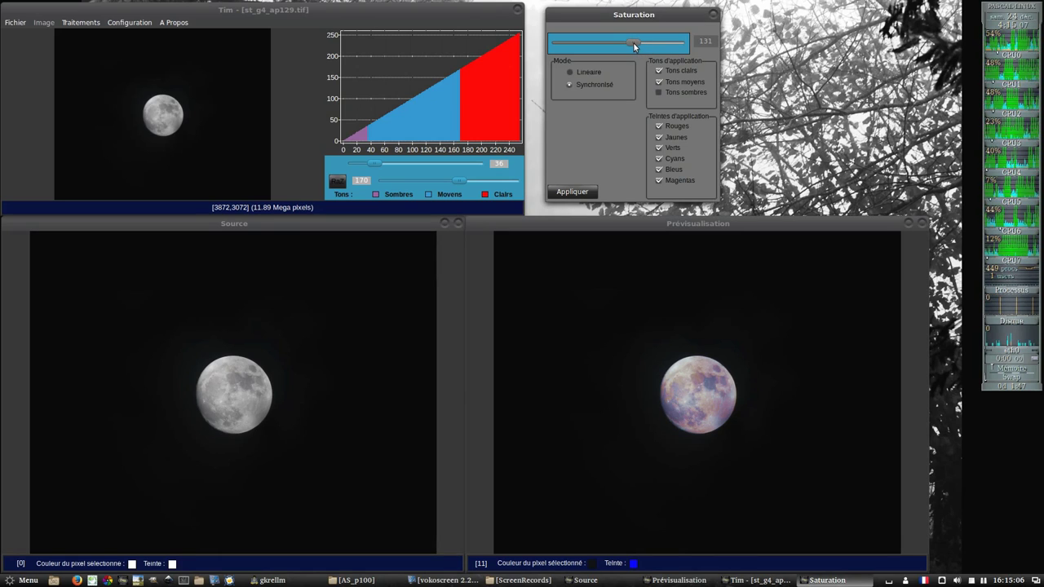
left_click_drag(632, 43, 626, 43)
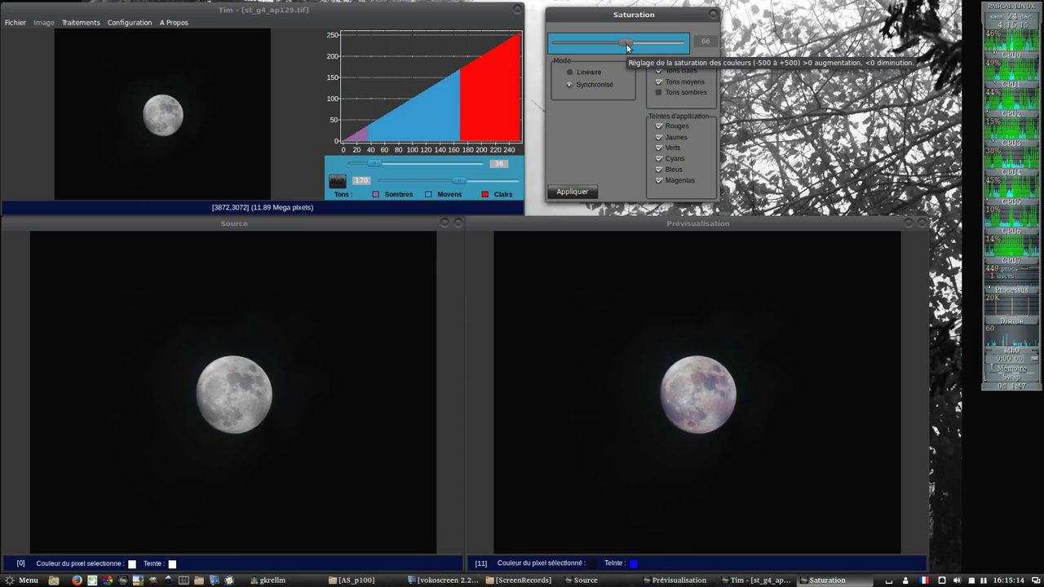
left_click_drag(627, 45, 627, 45)
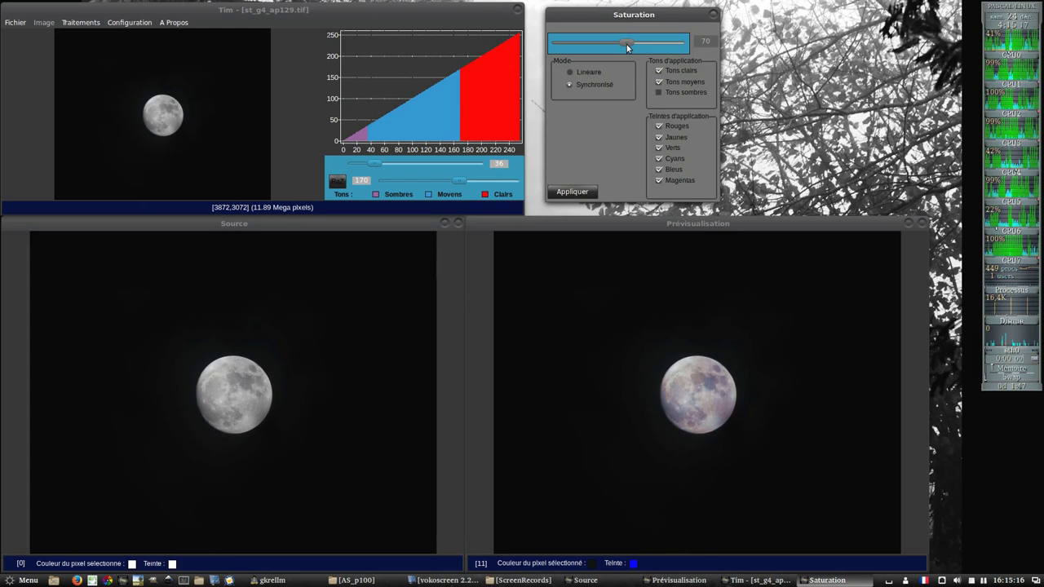
scroll(626, 44, "down", 2)
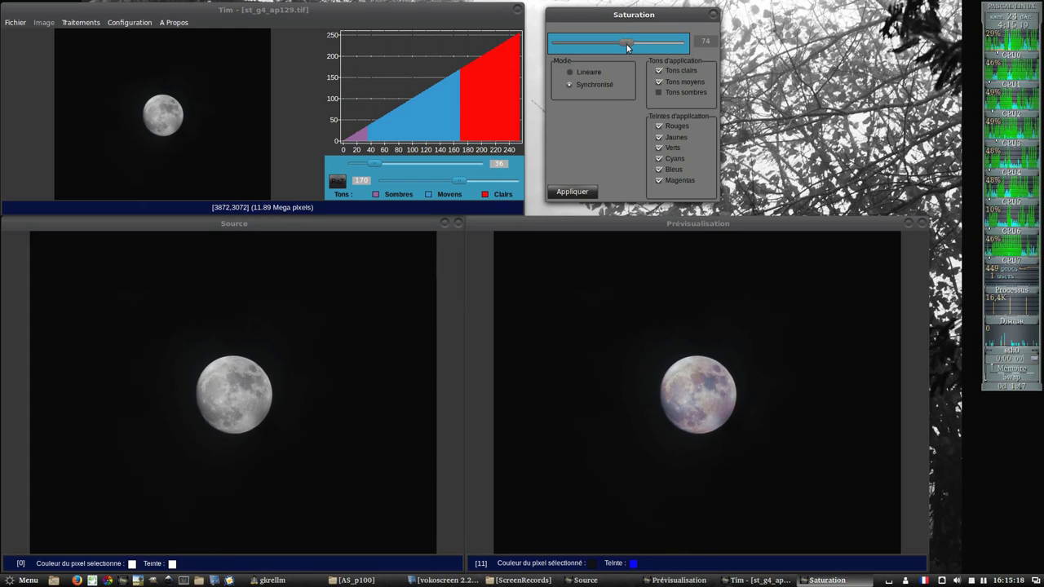
scroll(627, 44, "down", 6)
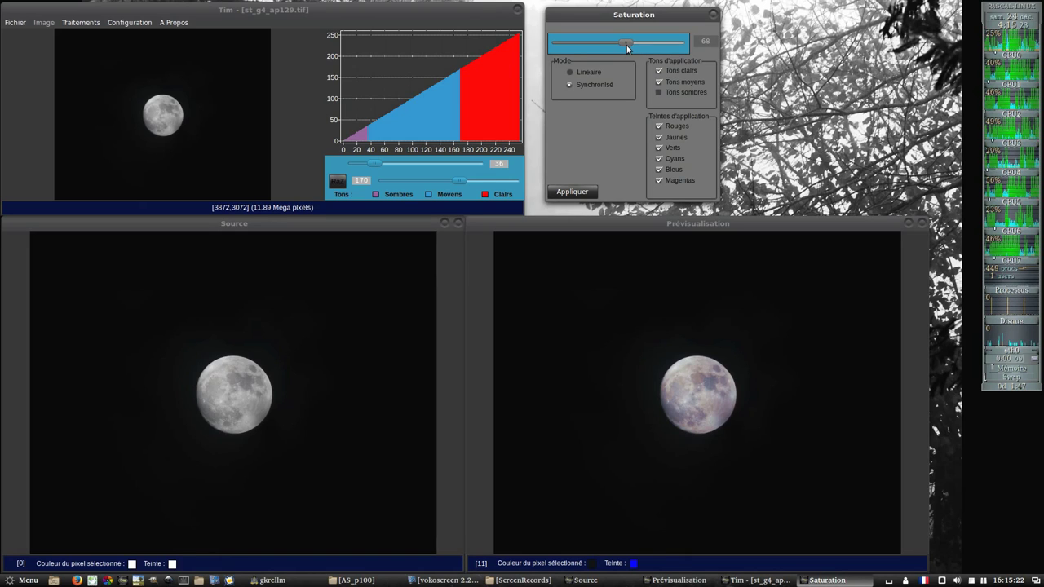
left_click(567, 193)
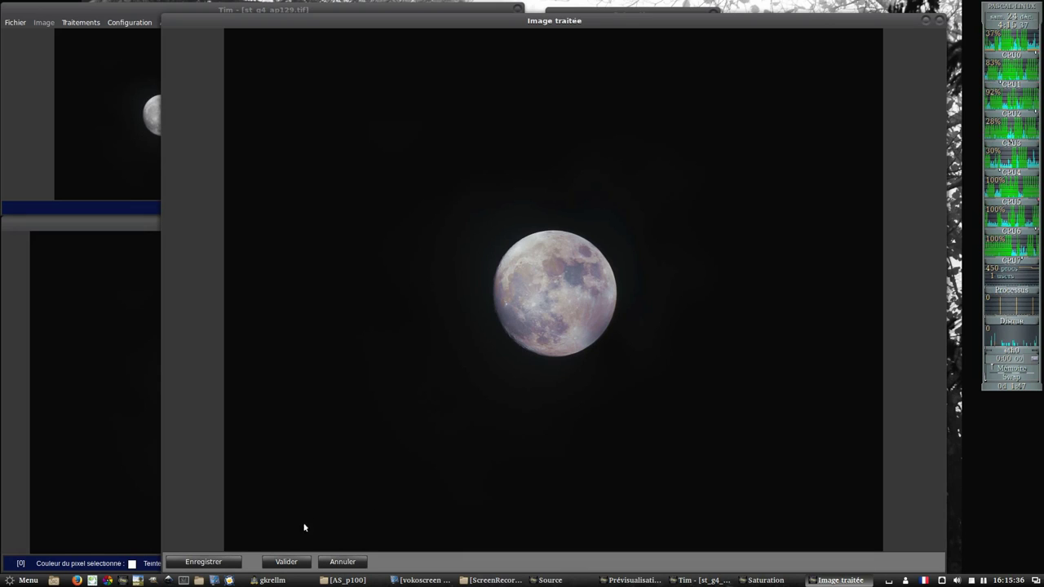
Validate the saturated image and open the luminance processing (Traitements numériques - L)
left_click(275, 562)
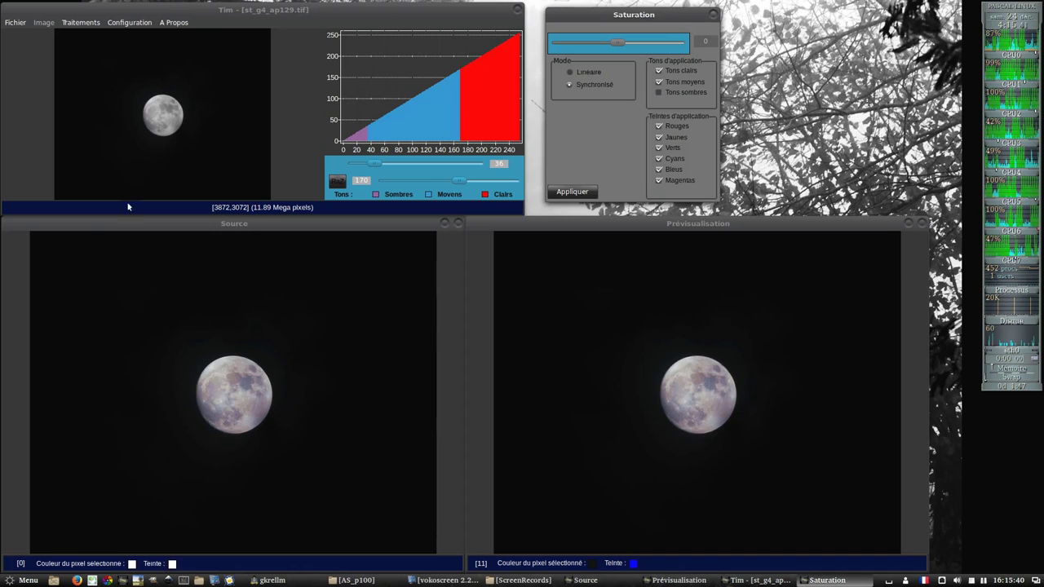
left_click(81, 22)
left_click(80, 36)
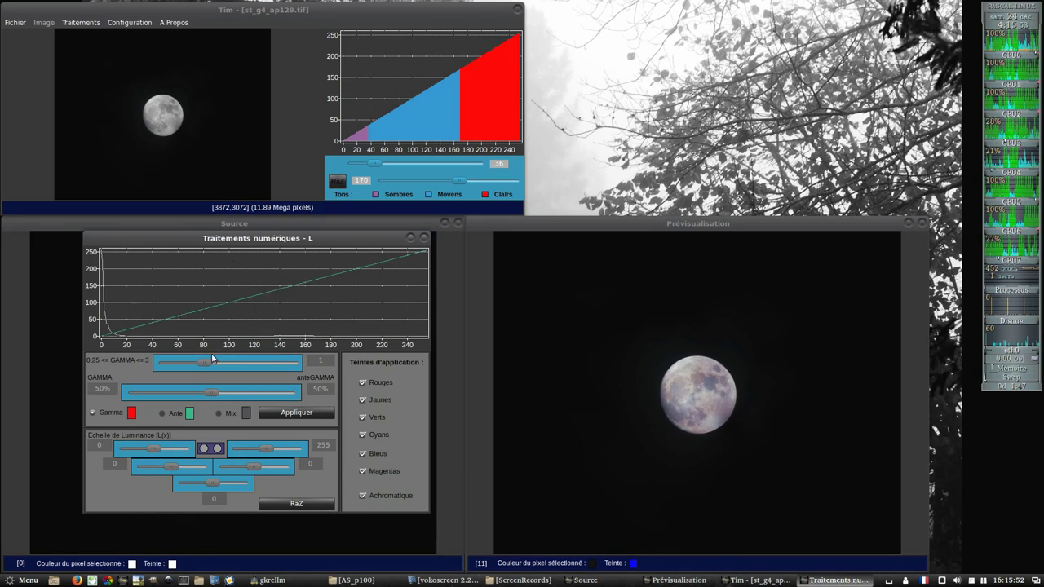
Set the luminance gamma to 1.36 and switch the curve mode to Mix
left_click_drag(202, 365, 208, 367)
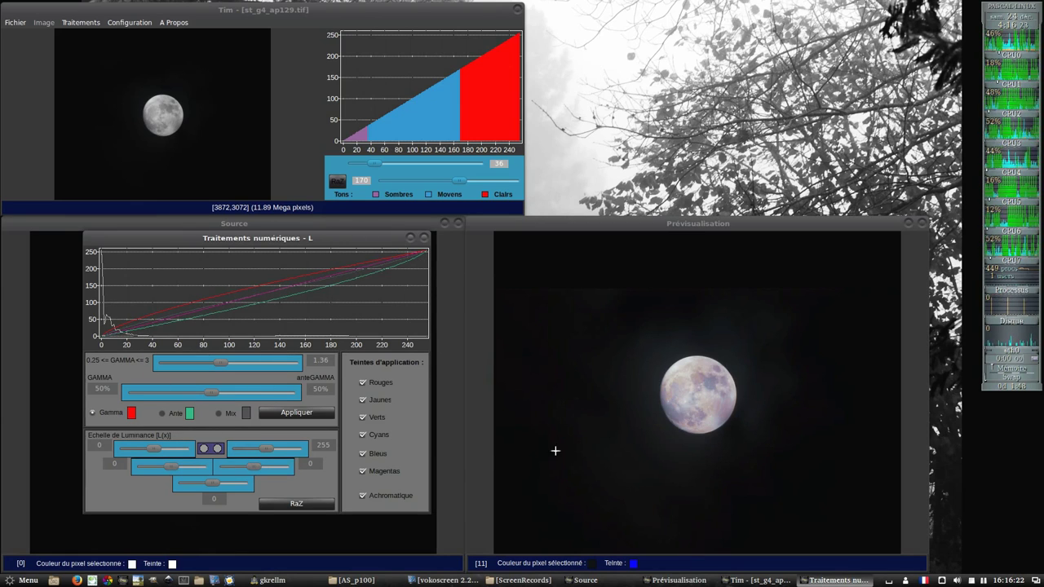
left_click(272, 411)
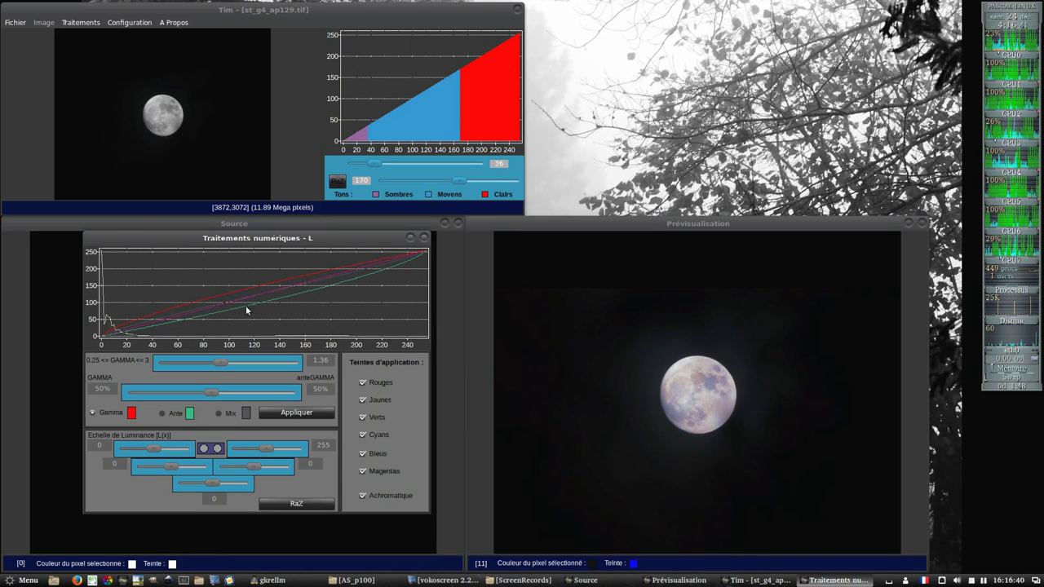
left_click(219, 414)
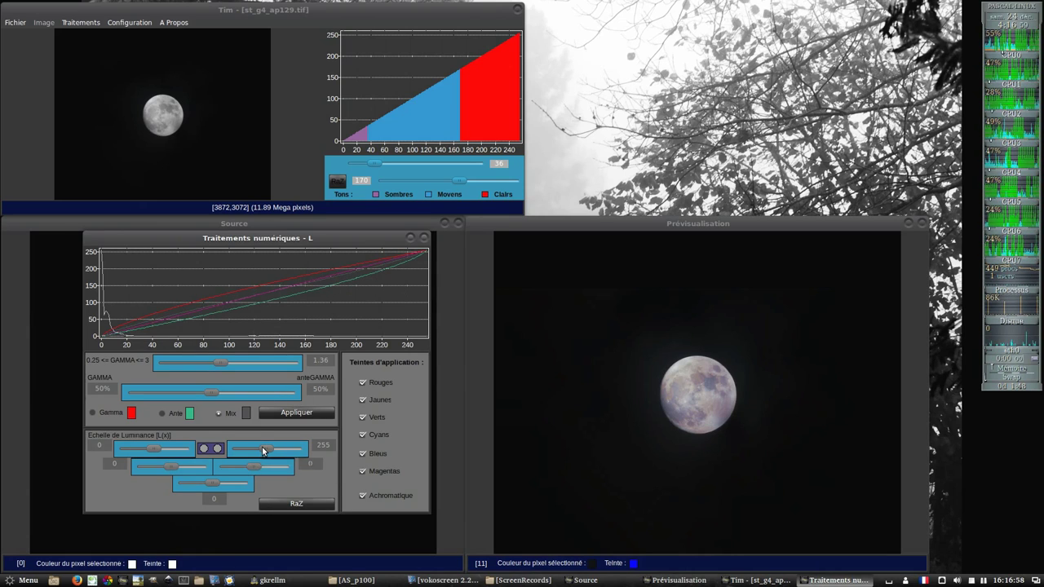
Lower the upper value of the luminance scale to 231 and raise the gamma stepwise to 2.26
left_click_drag(263, 451, 266, 454)
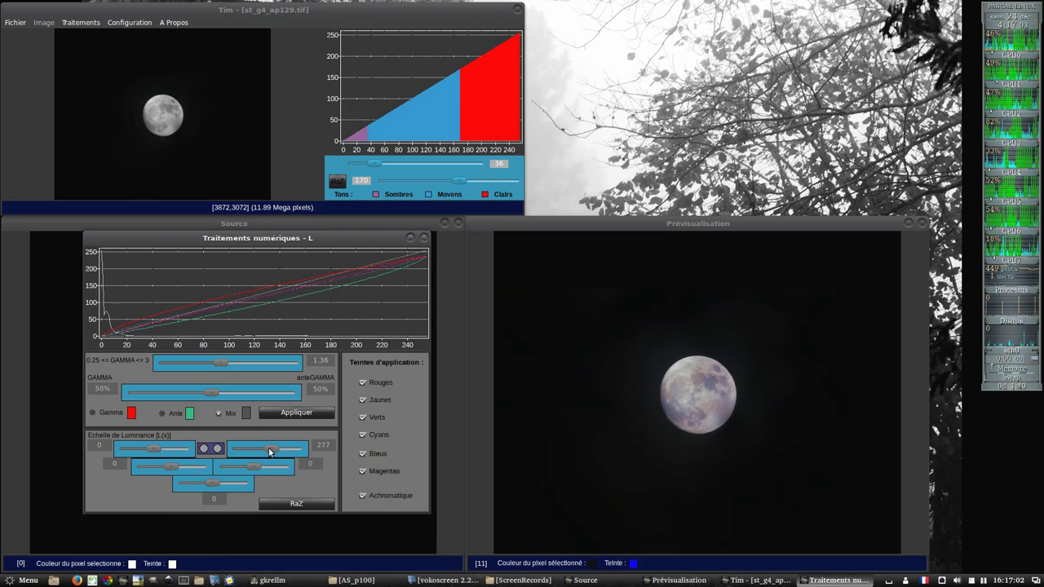
left_click_drag(268, 453, 258, 450)
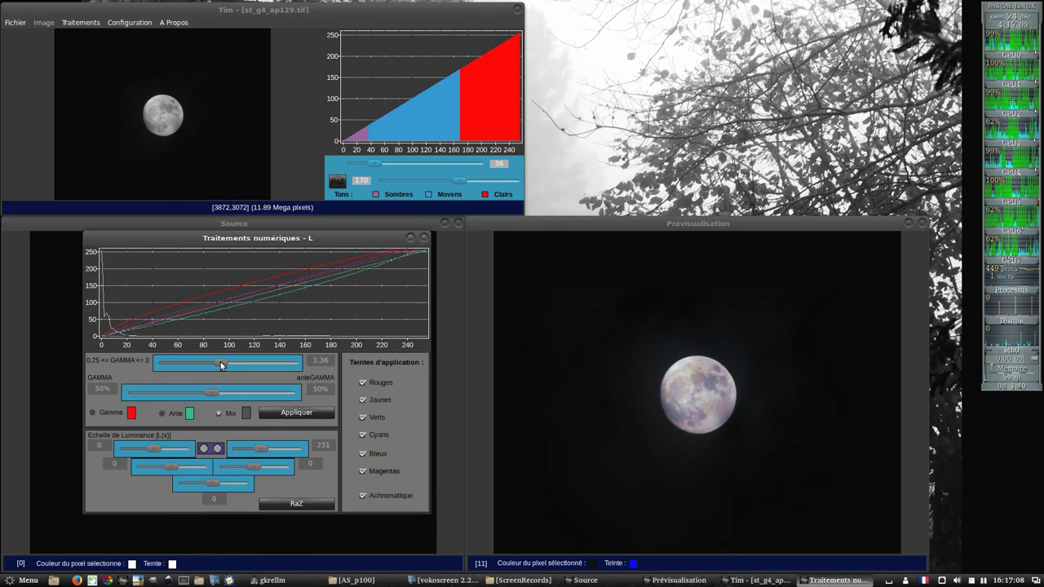
left_click_drag(220, 361, 223, 368)
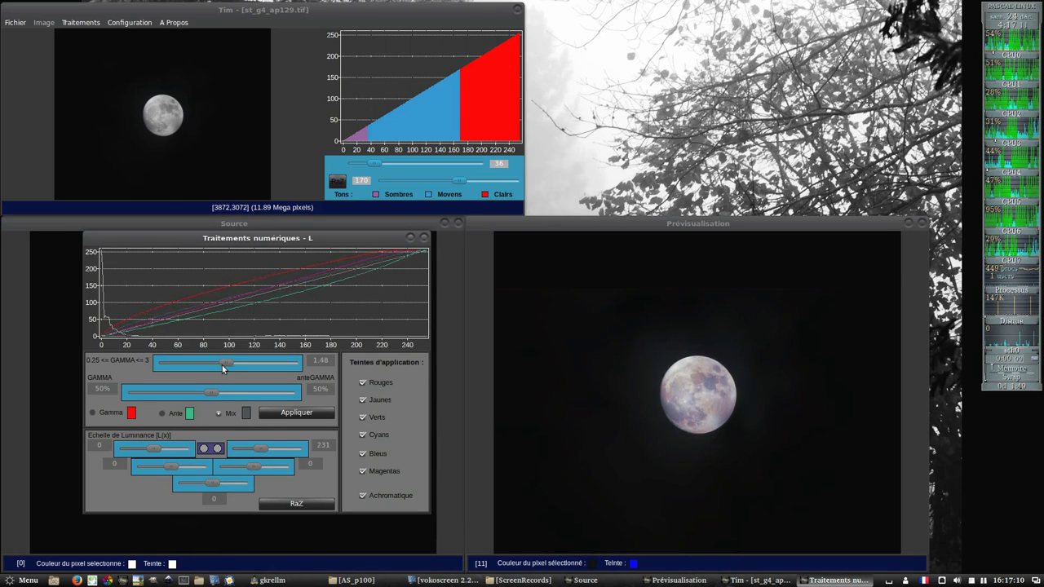
scroll(223, 367, "up", 3)
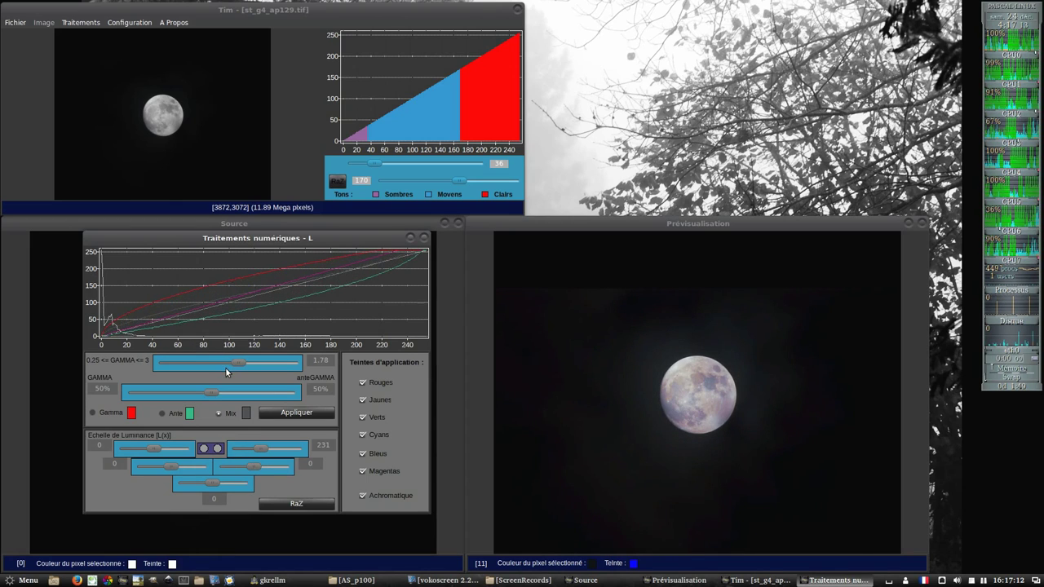
scroll(225, 367, "up", 2)
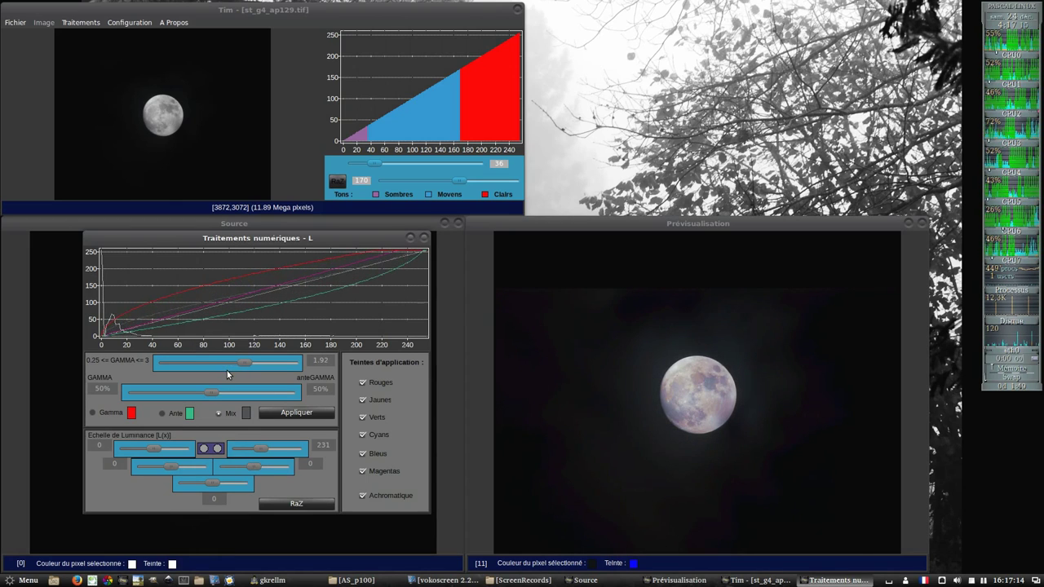
scroll(227, 370, "up", 2)
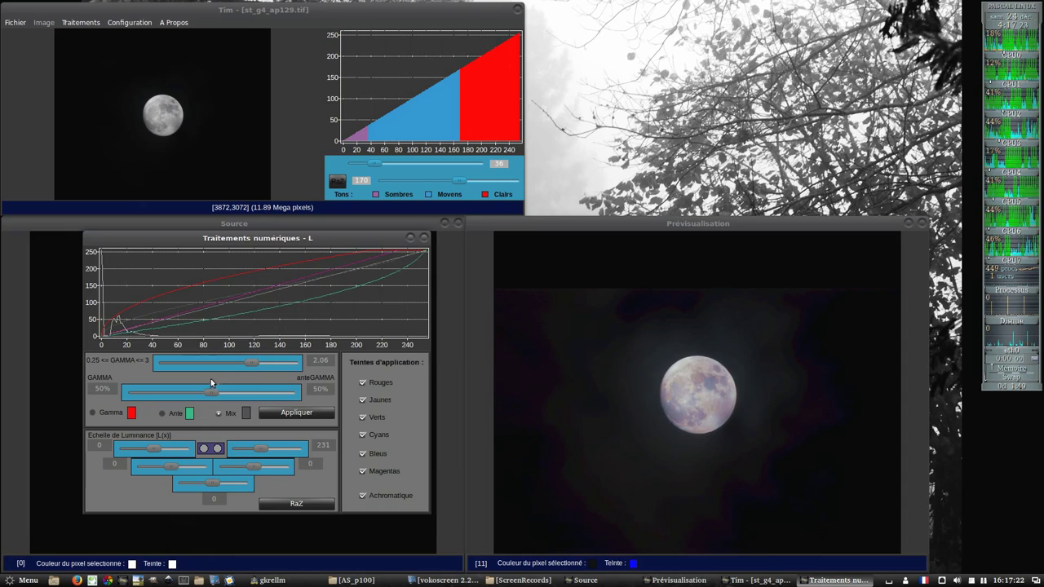
left_click_drag(249, 364, 253, 366)
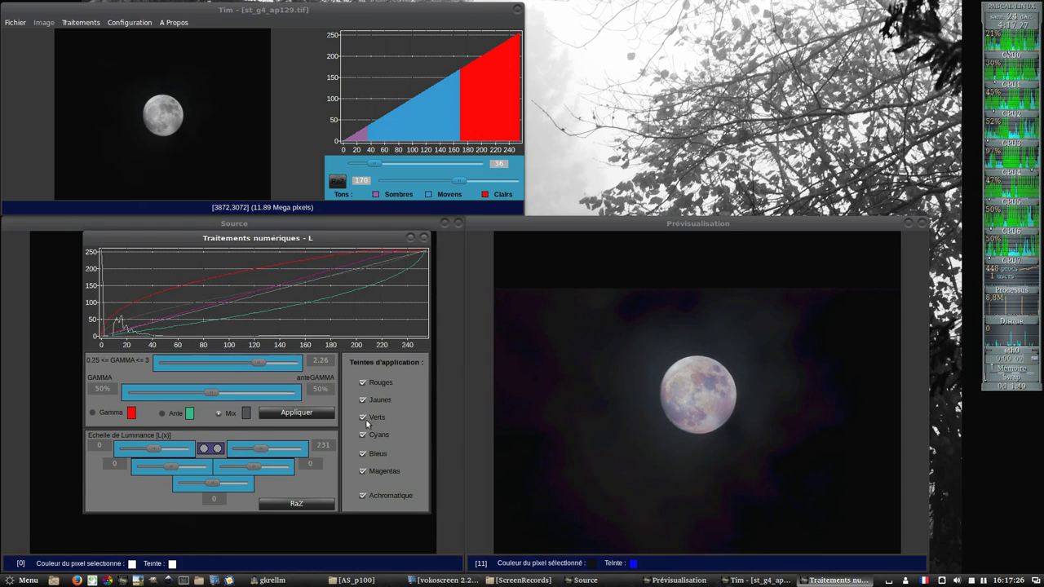
Check the sky below the moon in the preview with the magnifier and fine-tune the gamma to 2.28
left_click(682, 446)
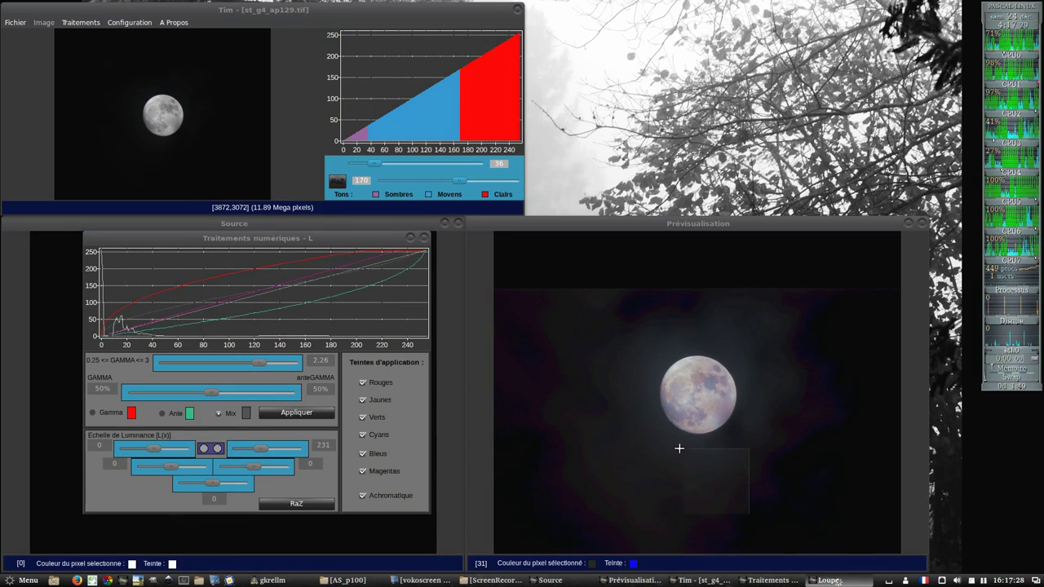
left_click_drag(662, 445, 609, 445)
left_click(257, 369)
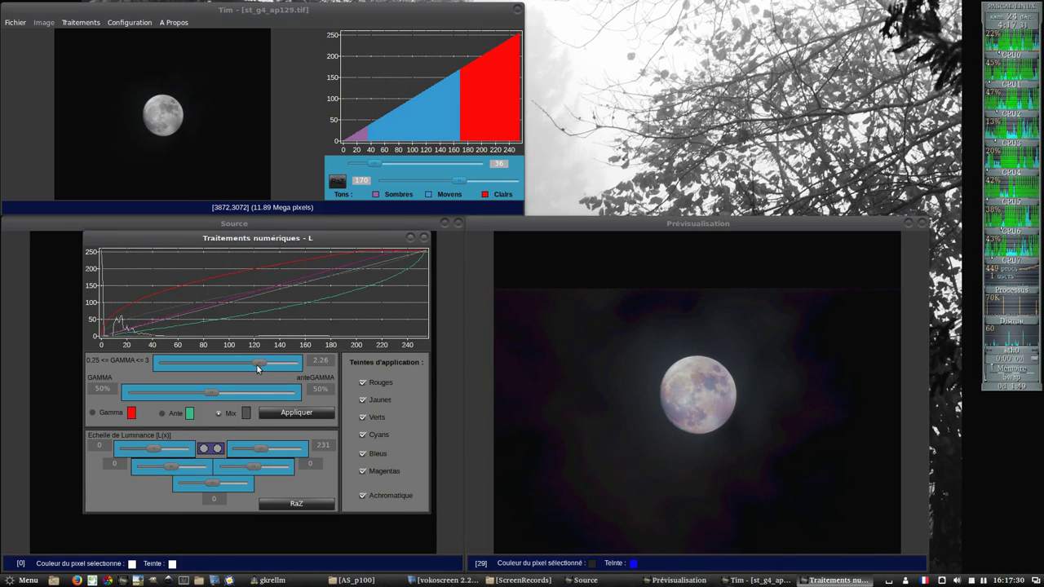
left_click_drag(253, 367, 255, 367)
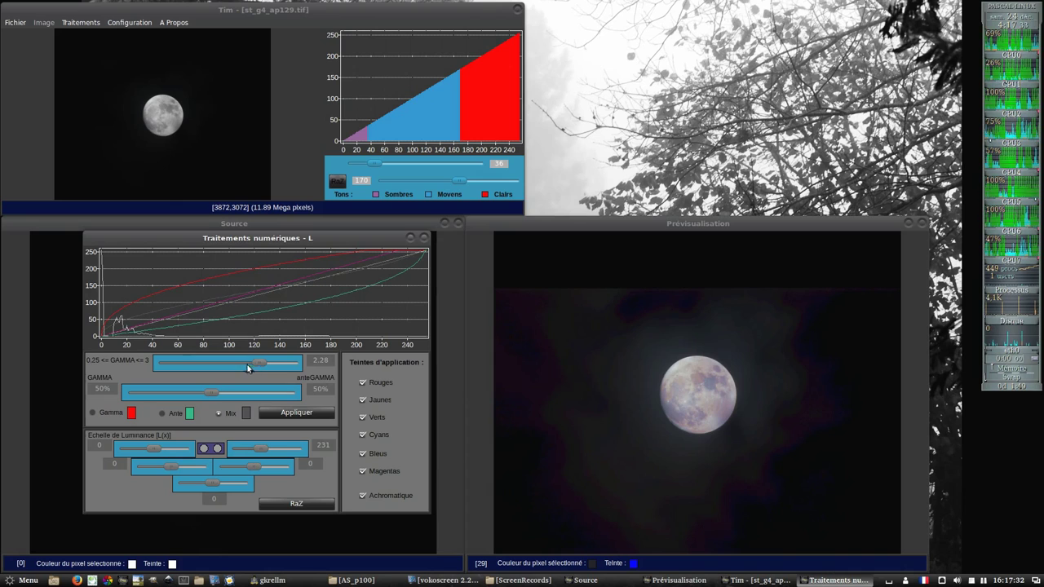
Balance the curve mix at 46% gamma and 54% anteGAMMA, and lower the upper luminance value to 203
left_click_drag(213, 394, 252, 398)
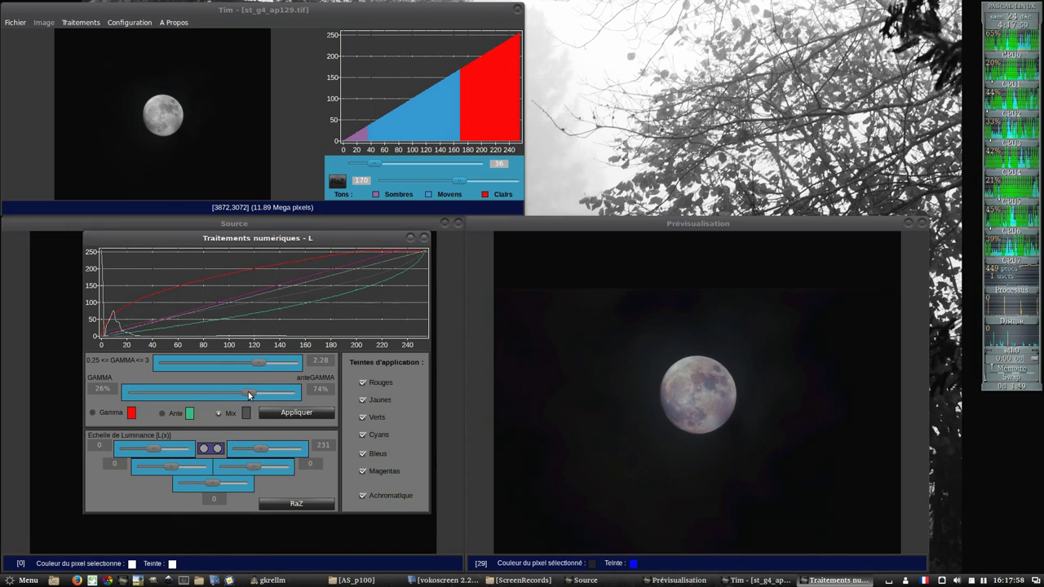
mouse_move(248, 391)
left_mouse_down()
mouse_move(291, 396)
mouse_move(137, 397)
mouse_move(230, 392)
left_mouse_up()
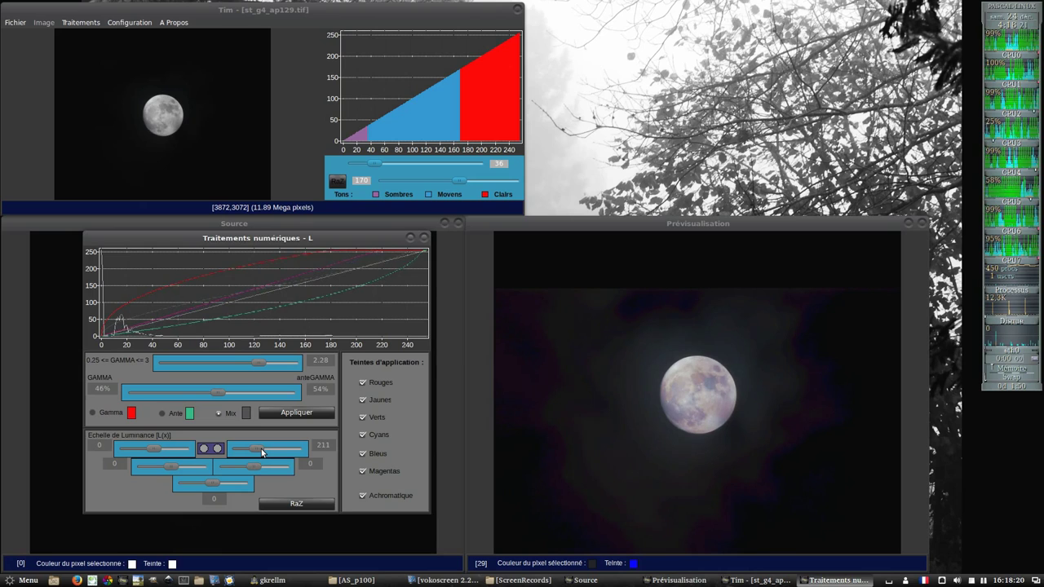
scroll(261, 449, "down", 2)
scroll(261, 448, "down", 1)
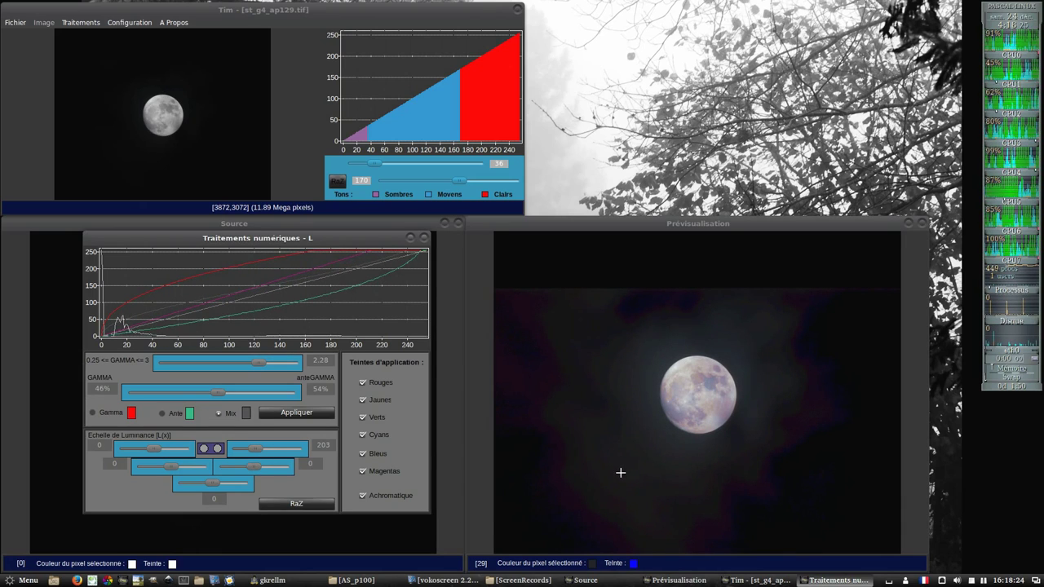
Apply the luminance curve to the full image, check the dark sky with the magnifier and validate the result
left_click(275, 412)
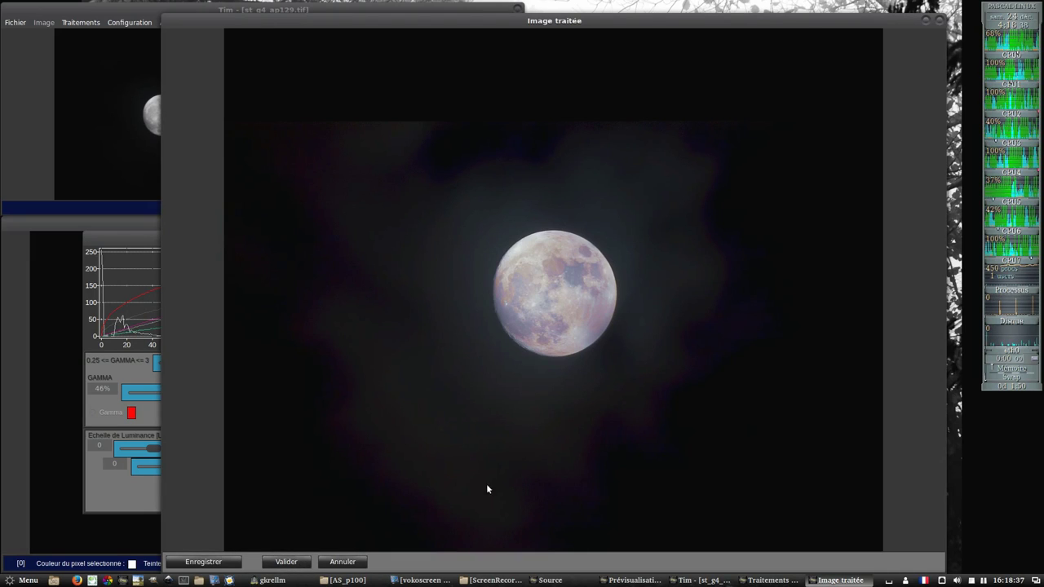
left_click(389, 508)
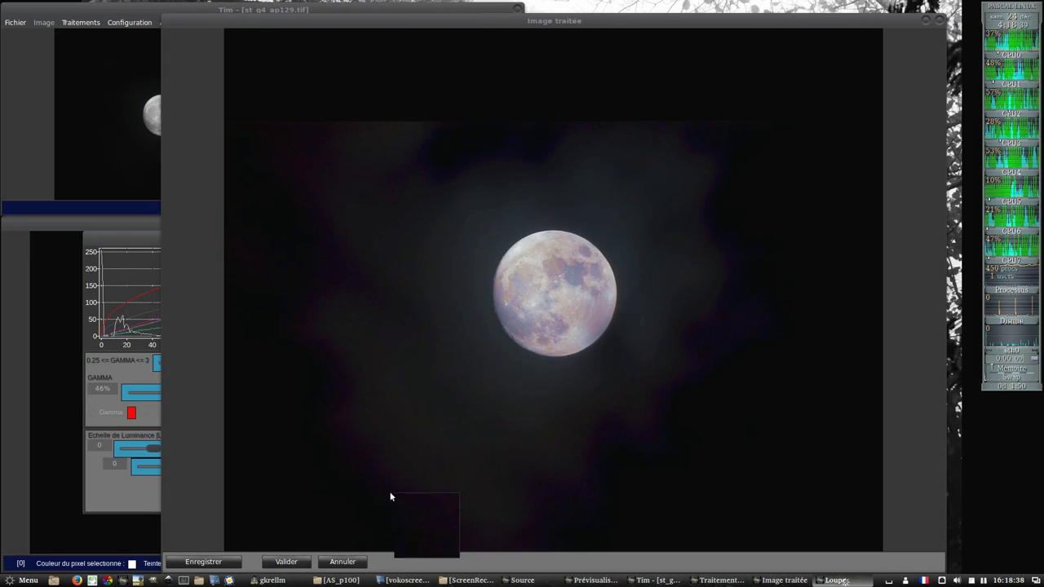
left_click(366, 441)
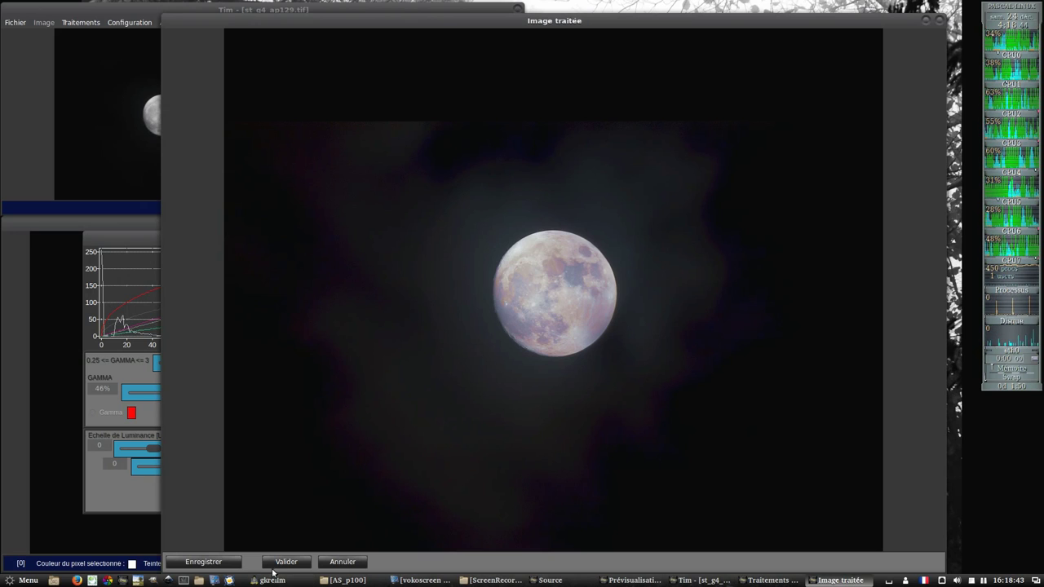
left_click(284, 562)
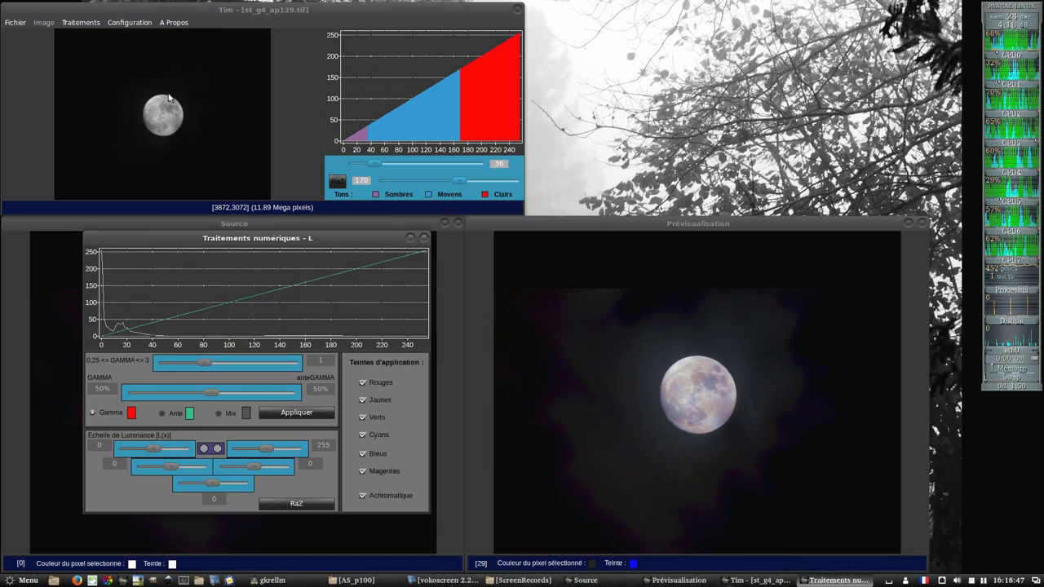
Open the convolution filters, include the dark tones (Tons sombres) and choose the Fort standard blur with the preview at the moon's edge
left_click(88, 23)
left_click(98, 79)
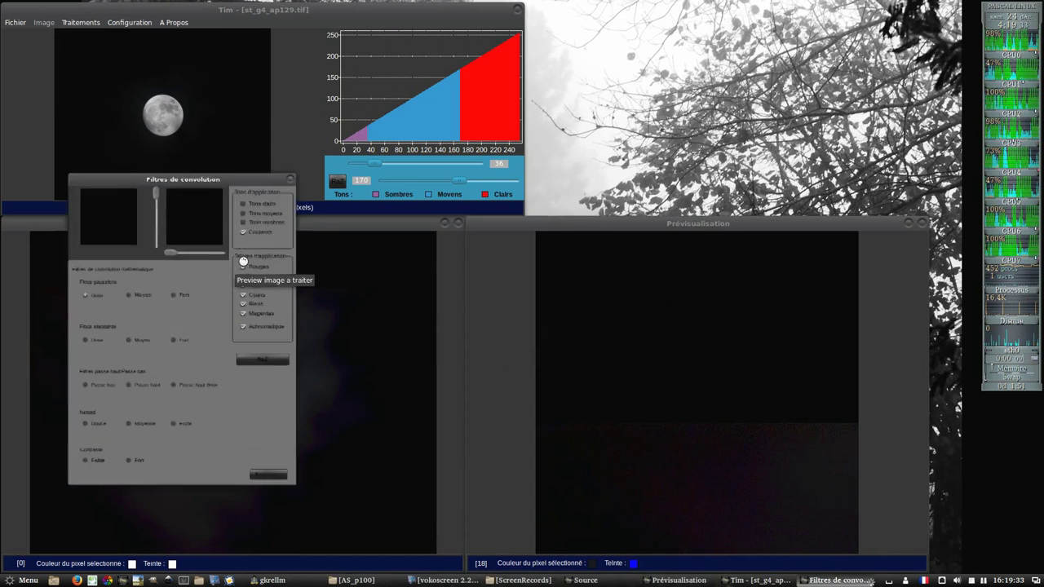
left_click(101, 205)
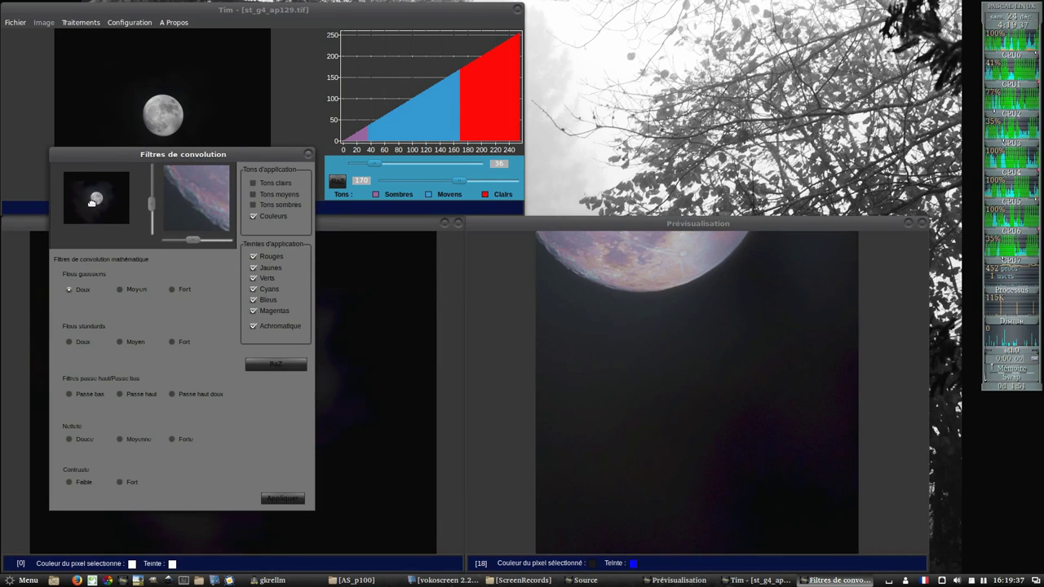
left_click(253, 205)
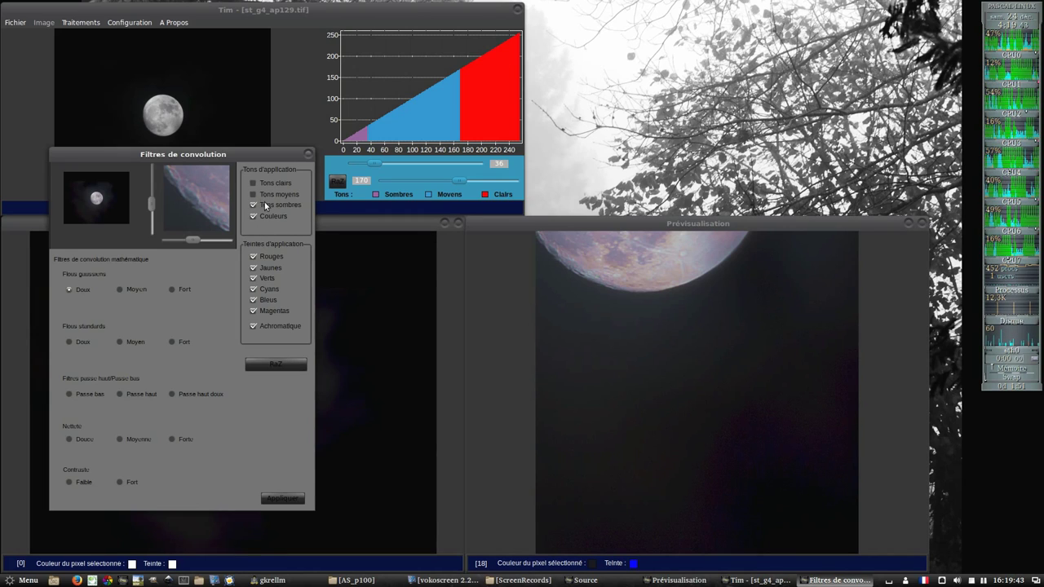
left_click(172, 342)
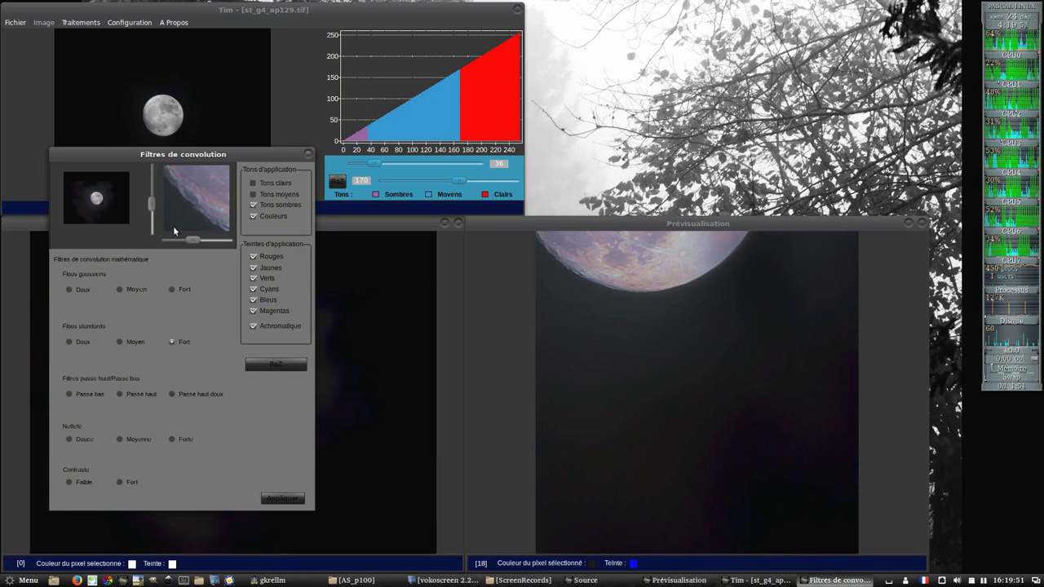
Examine the blur preview in several dark sky areas below the moon, using the magnifier for detail
left_click(84, 212)
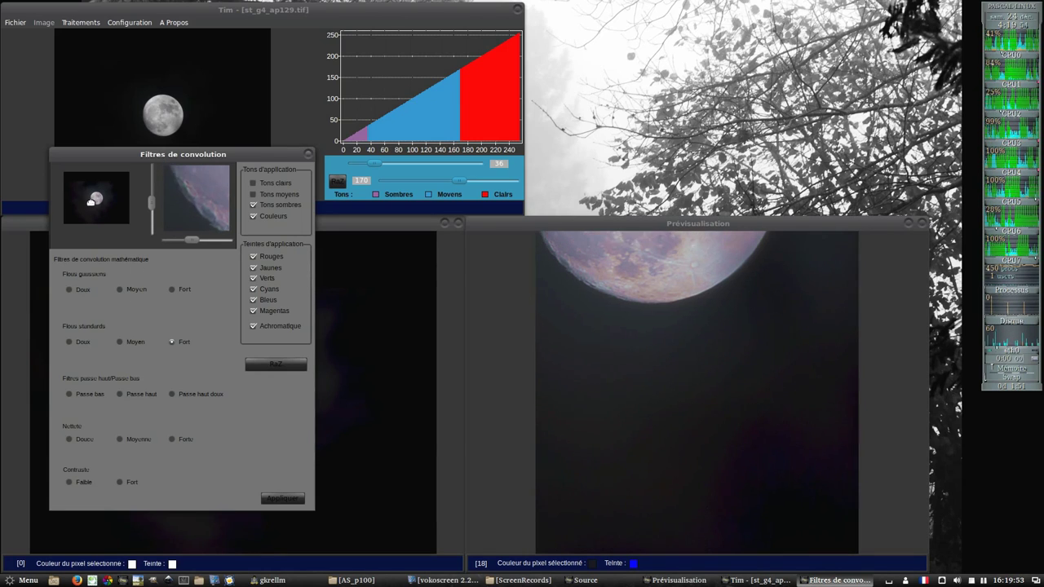
left_click(76, 215)
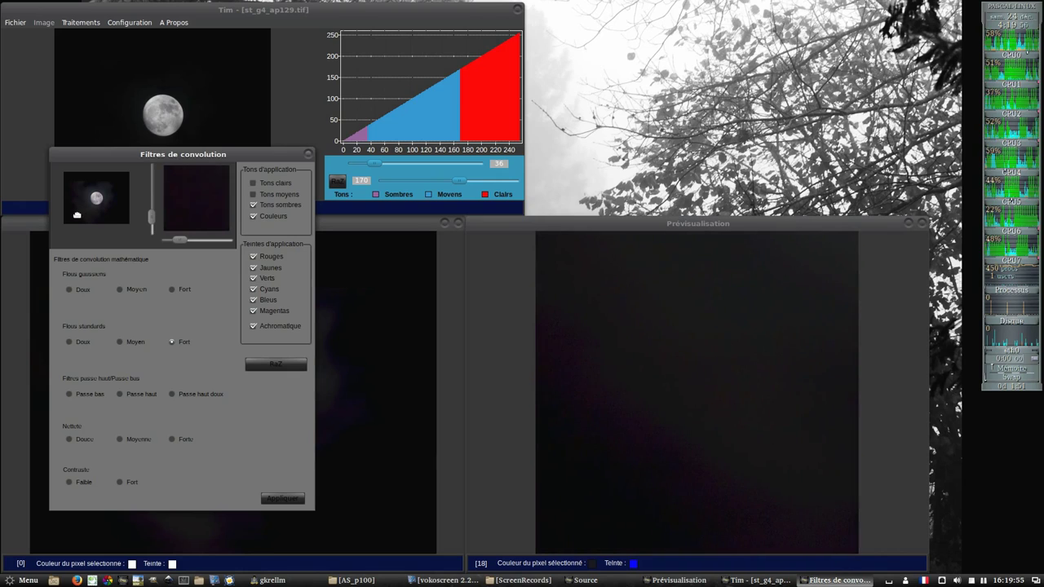
left_click(84, 220)
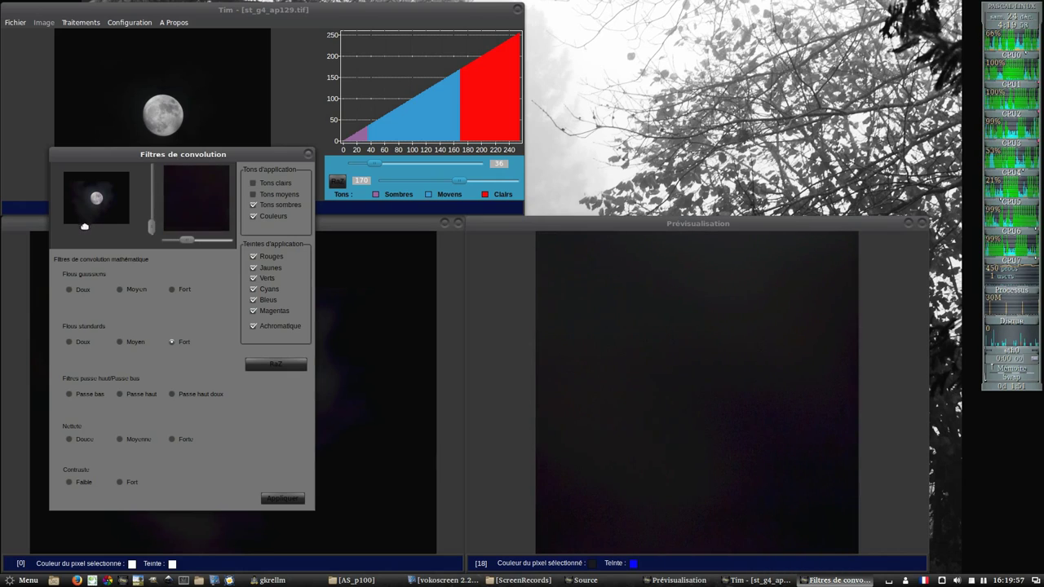
left_click(84, 218)
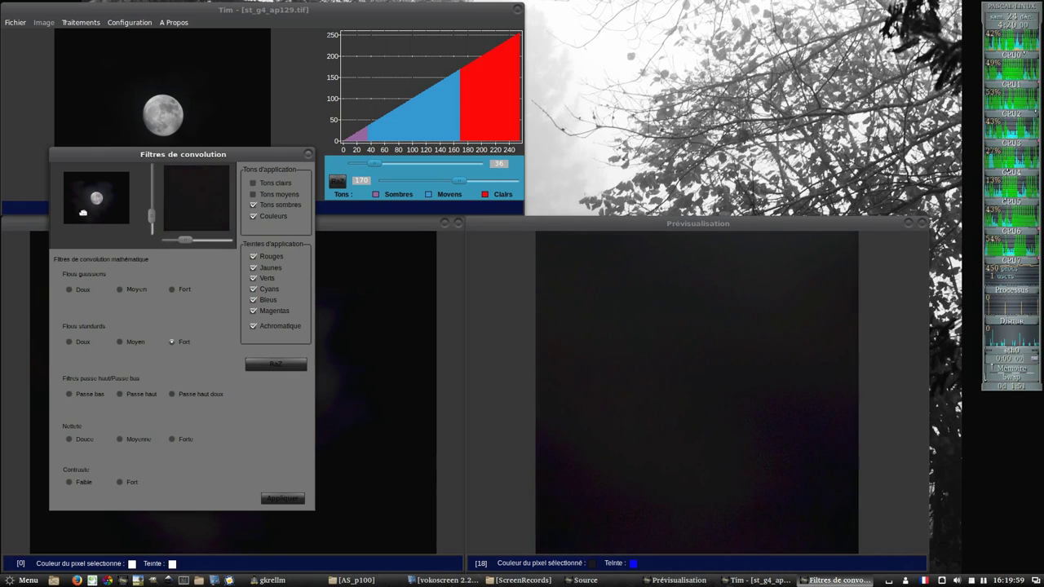
left_click(84, 206)
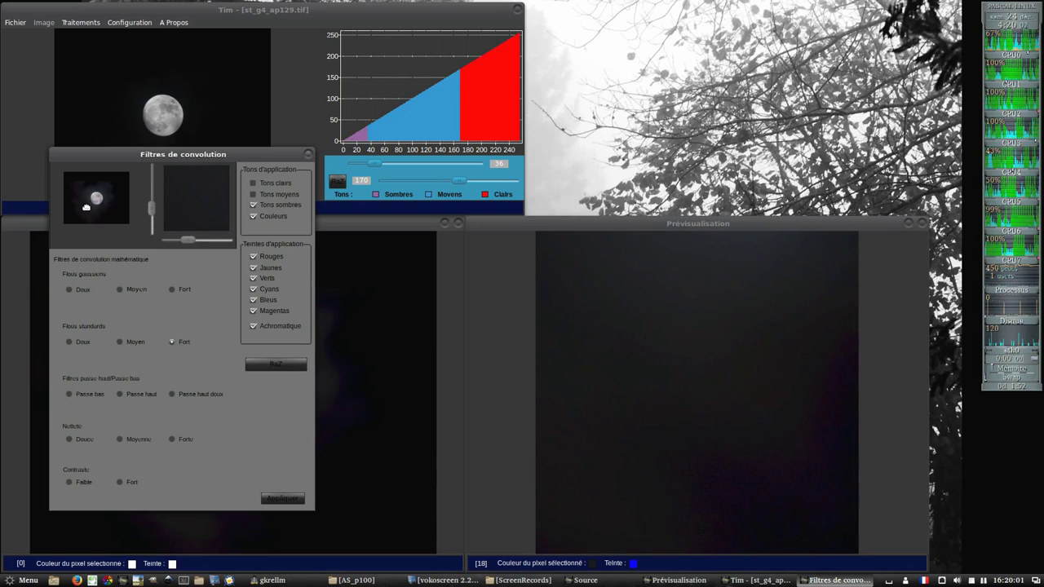
left_click(569, 448)
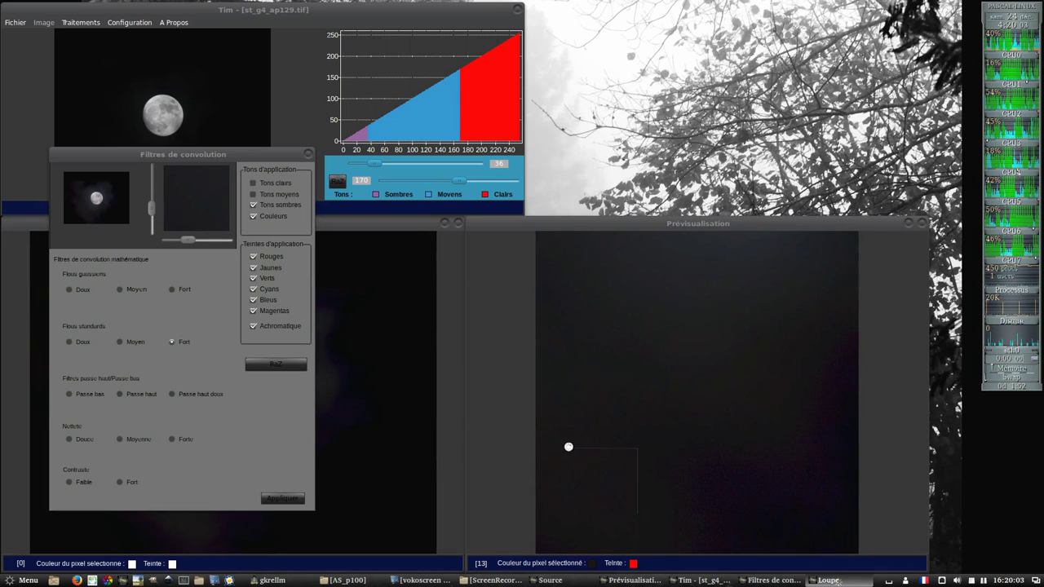
left_click(576, 411)
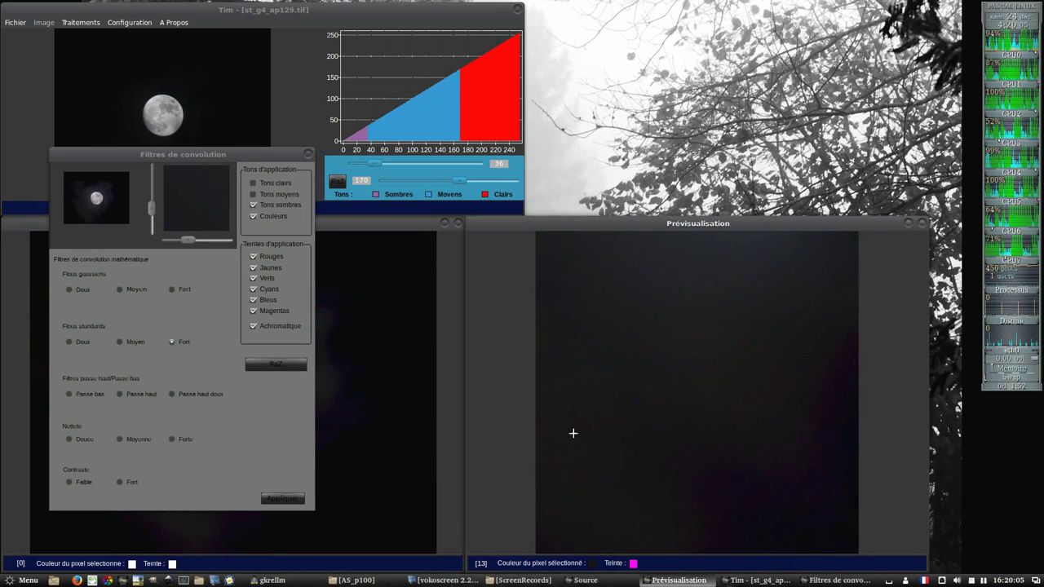
left_click(573, 434)
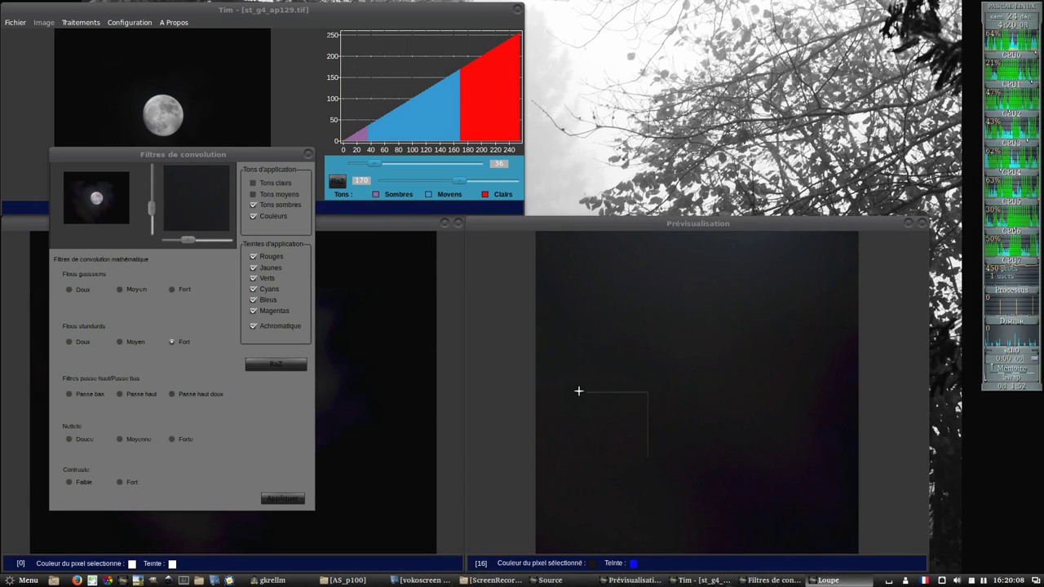
left_click(615, 343)
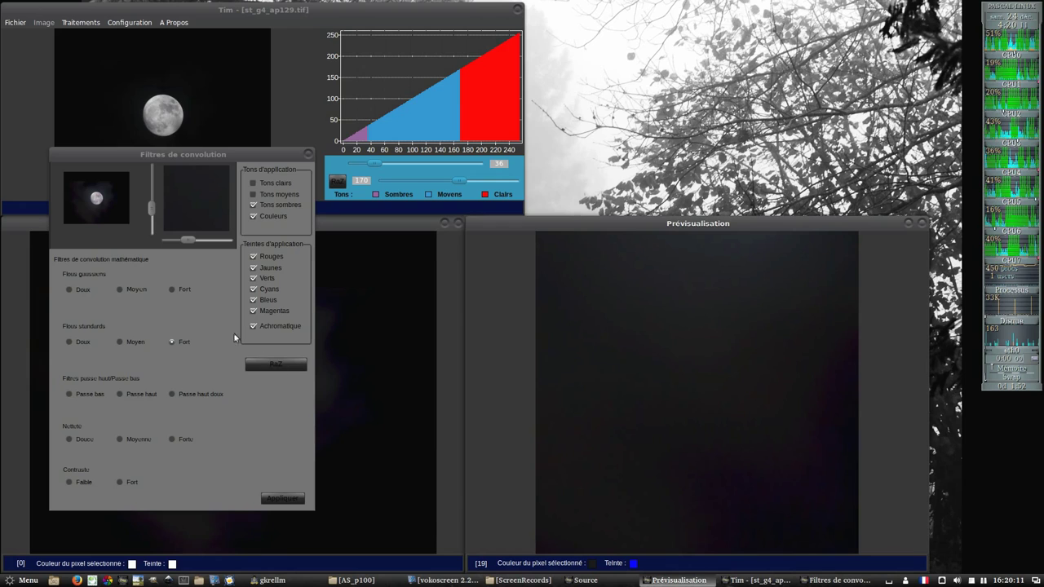
Apply the Fort standard blur to the full image, check the dark sky below the moon with the magnifier and validate the result
left_click(275, 499)
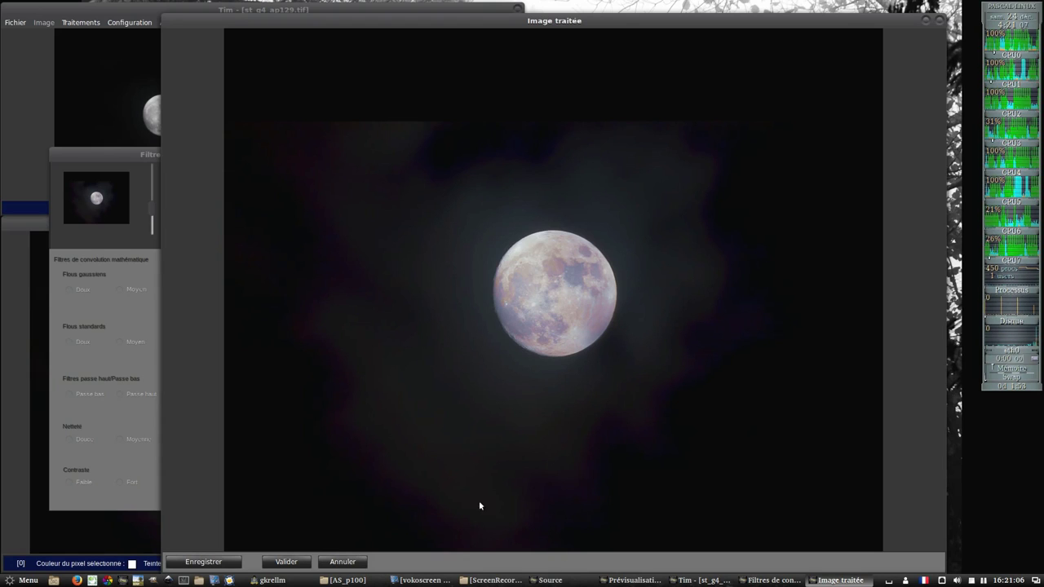
left_click(433, 516)
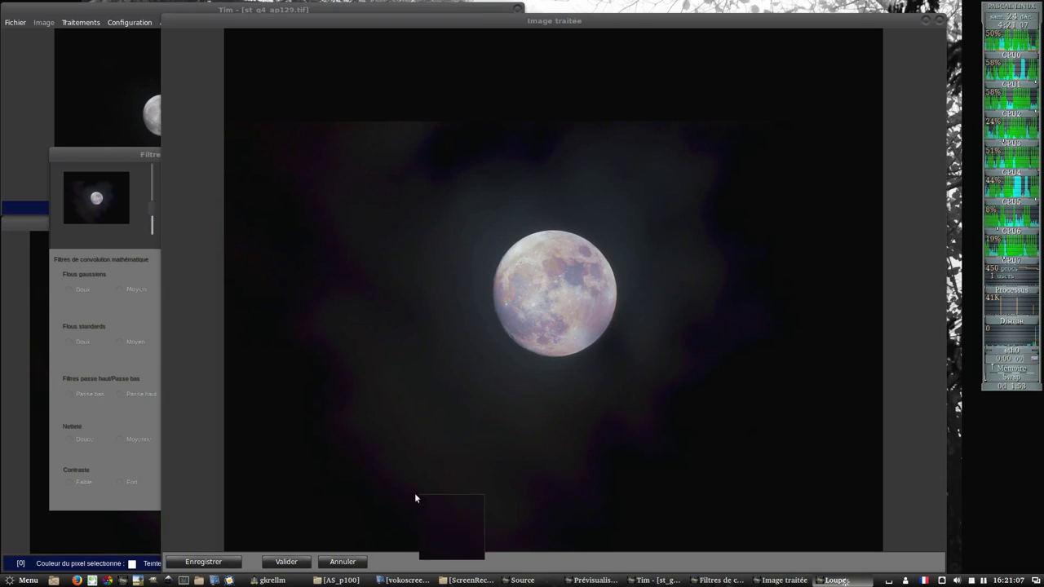
left_click(363, 453)
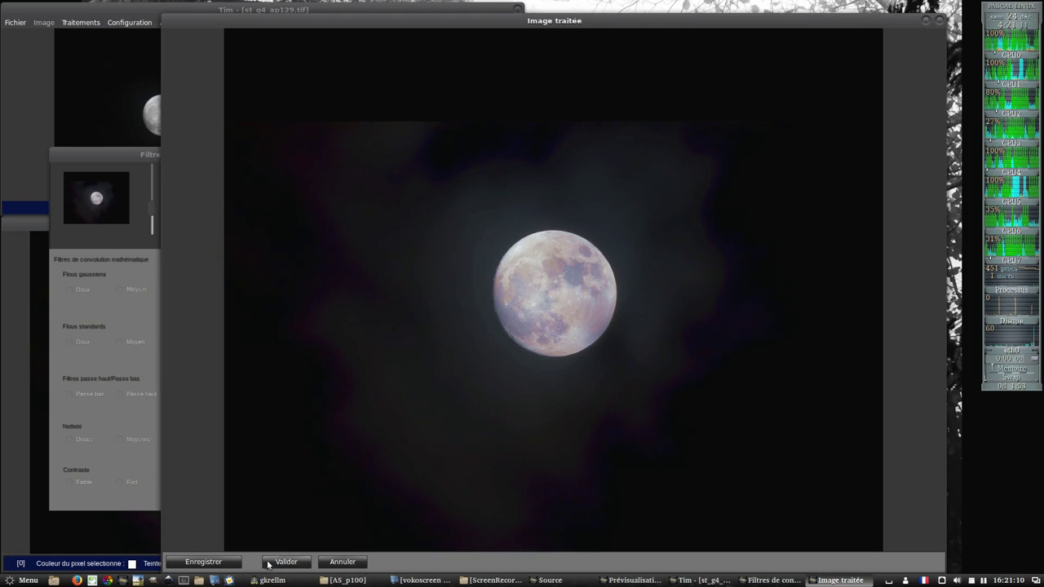
left_click(284, 562)
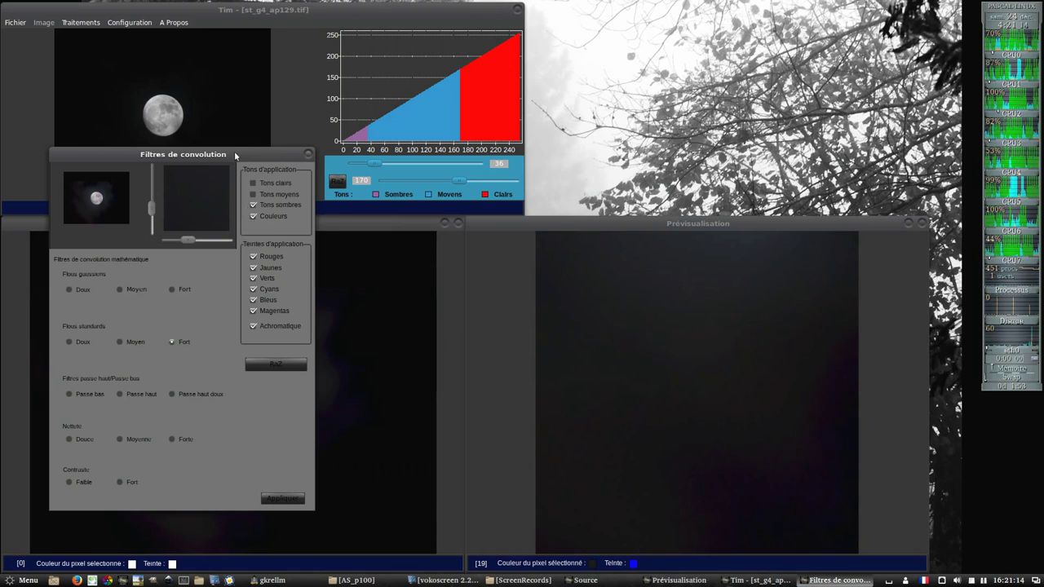
Open the global saturation adjustment and lower the saturation of the dark tones to -418
left_click(100, 24)
mouse_move(97, 60)
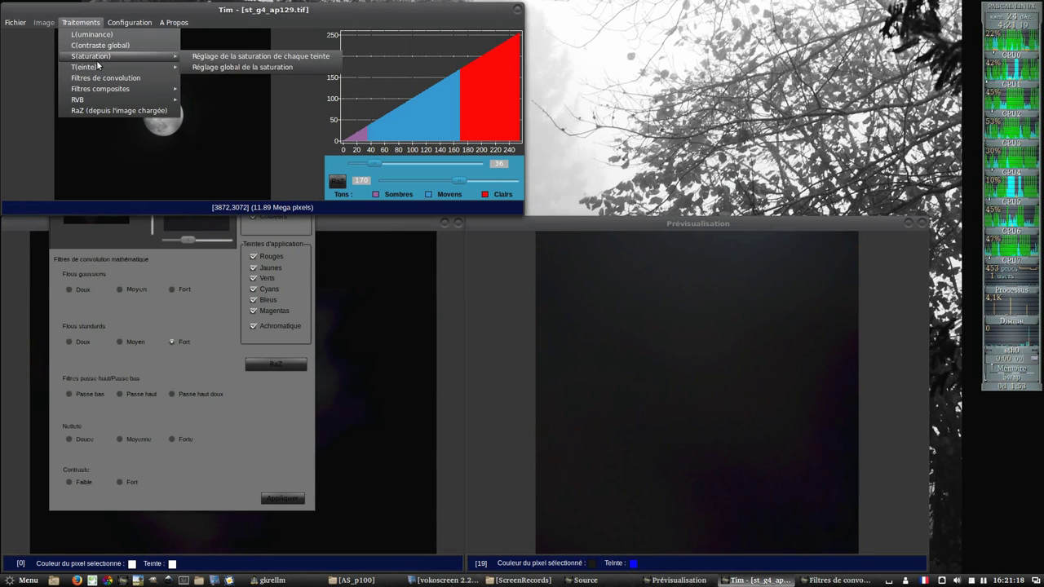
left_click(219, 67)
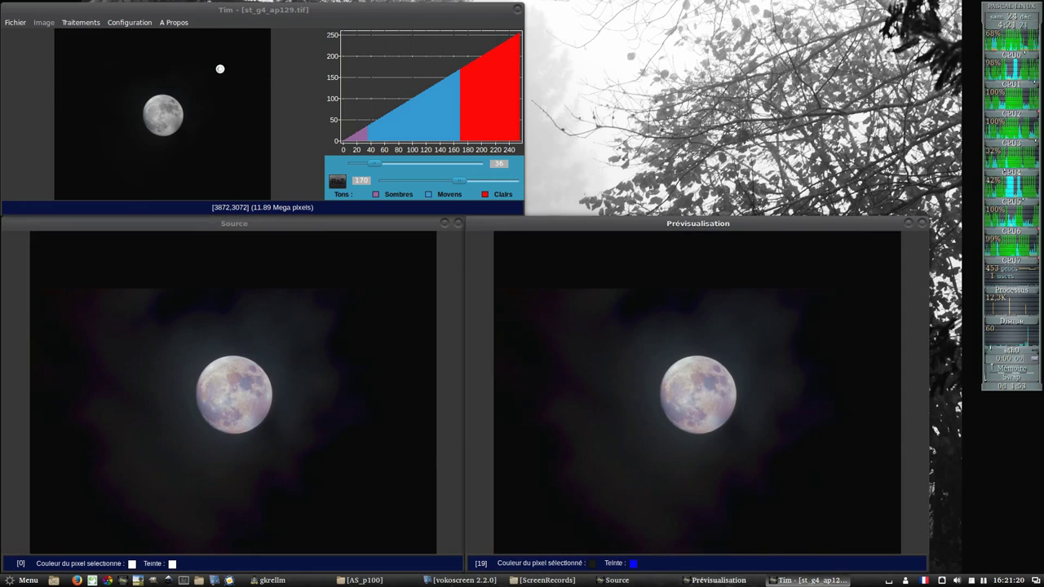
left_click(660, 93)
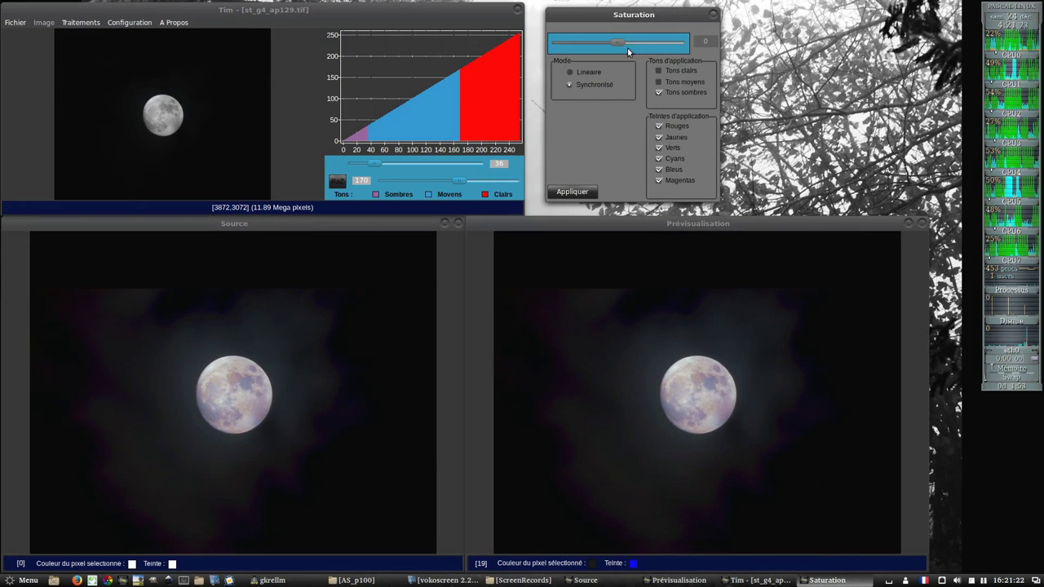
left_click_drag(616, 44, 512, 44)
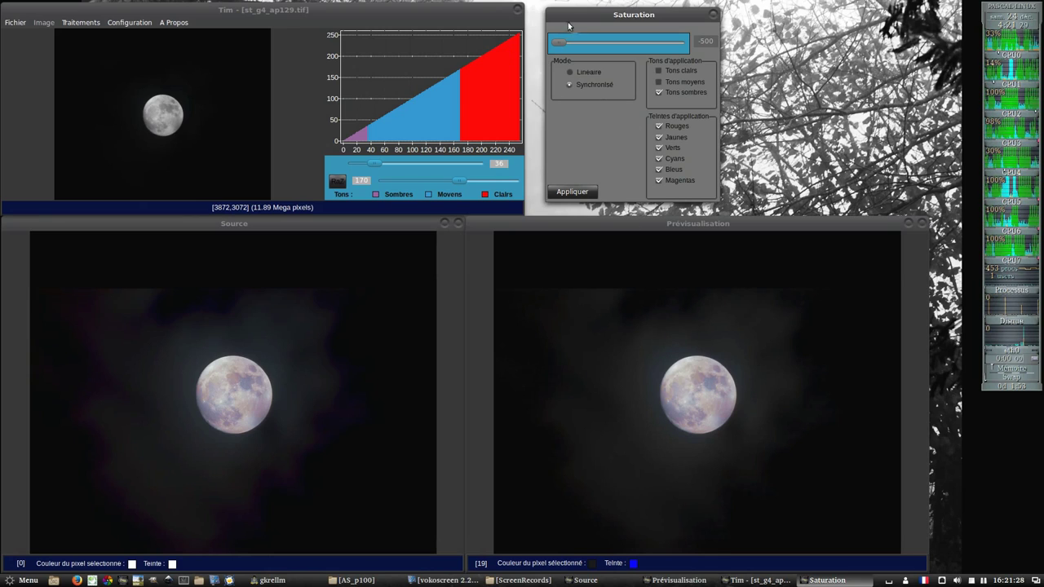
left_click_drag(563, 47, 568, 48)
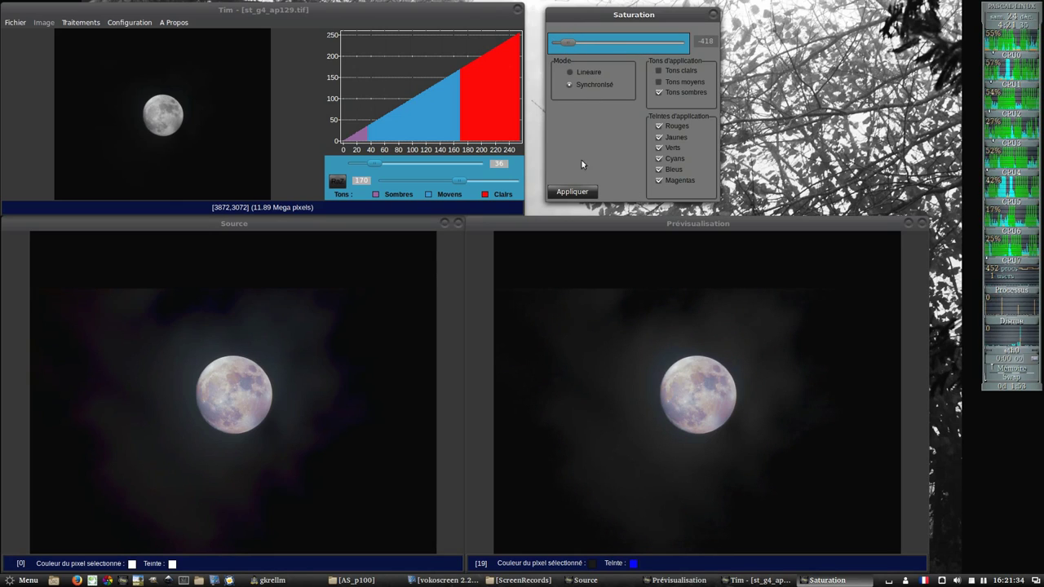
Raise the limit between dark and mid tones to 46, apply the desaturation to the full image and validate it
left_click(378, 163)
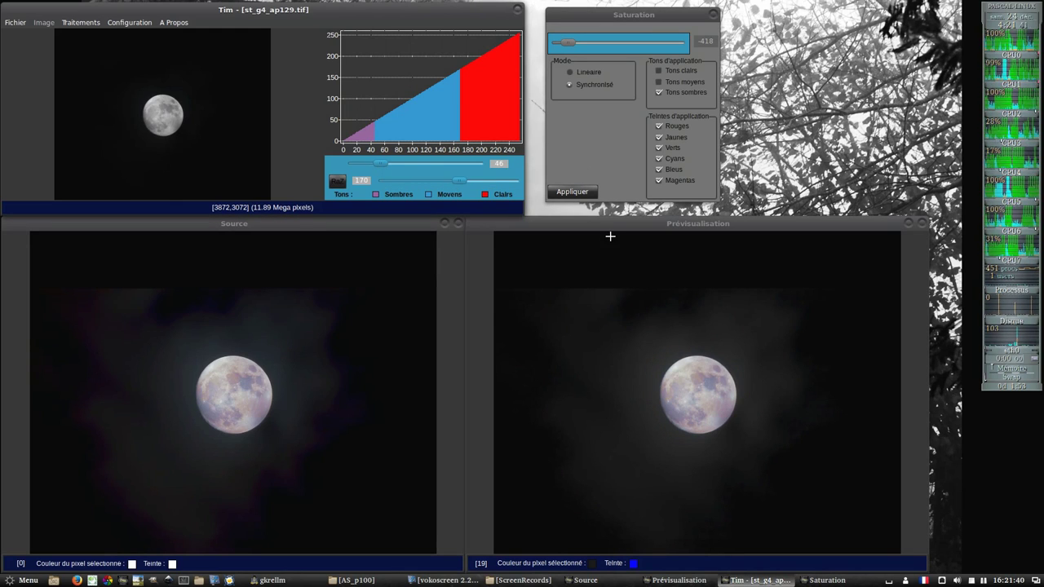
left_click(577, 193)
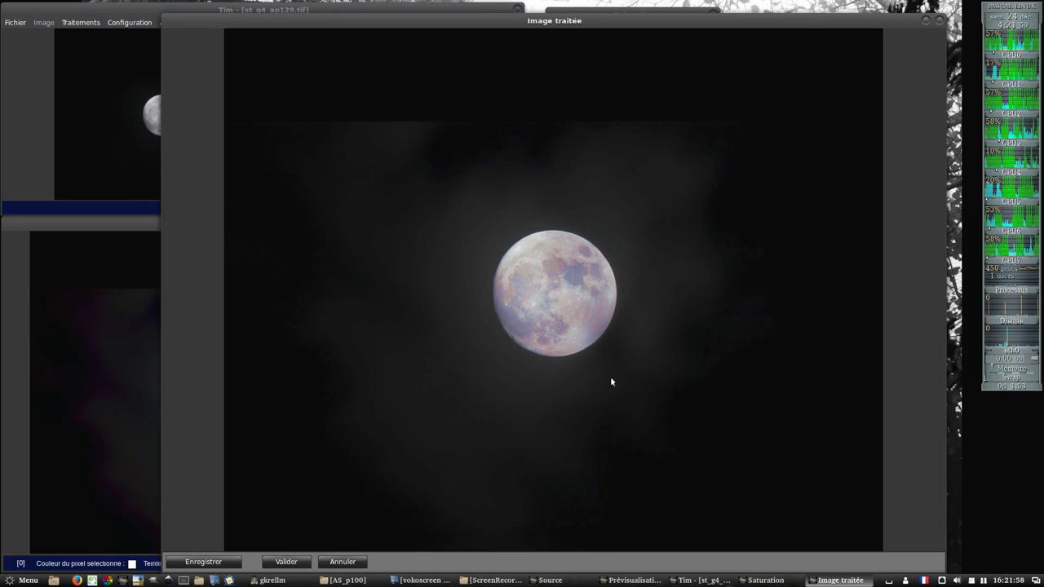
left_click(284, 562)
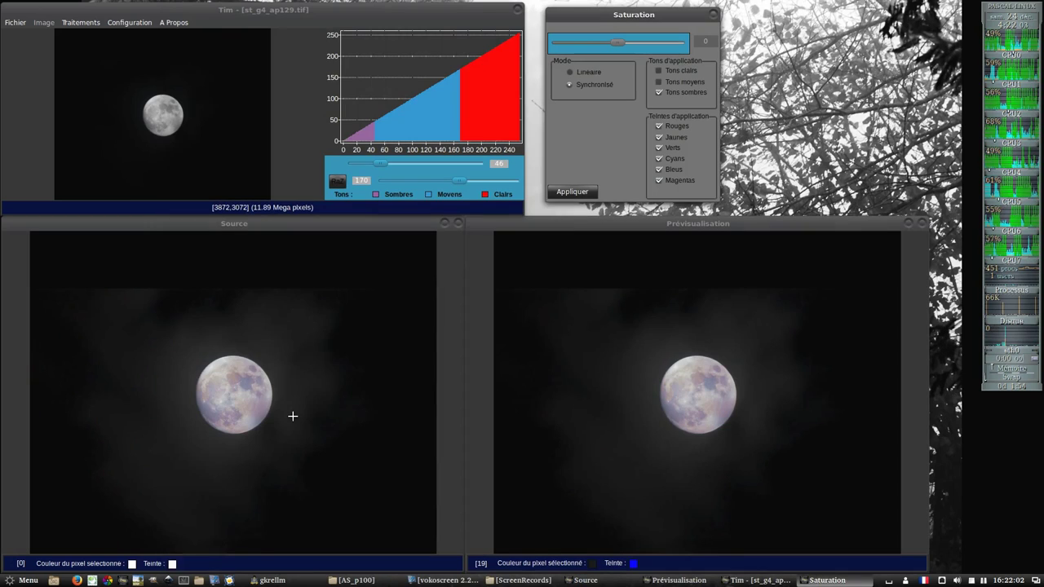
Start saving the processed image and create a folder named Tim inside the AS_p100 folder
left_click(16, 26)
left_click(33, 43)
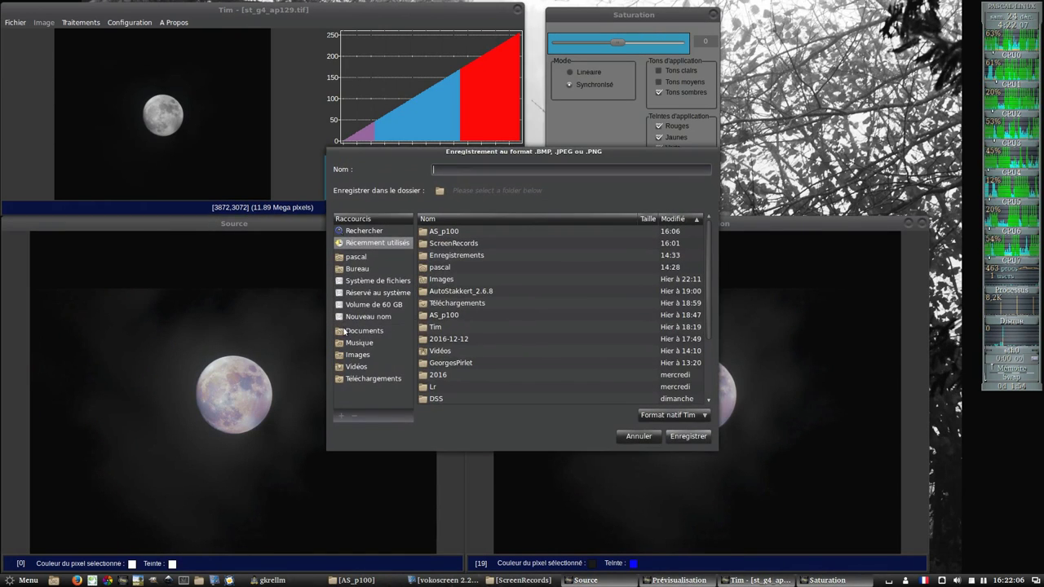
double_click(444, 232)
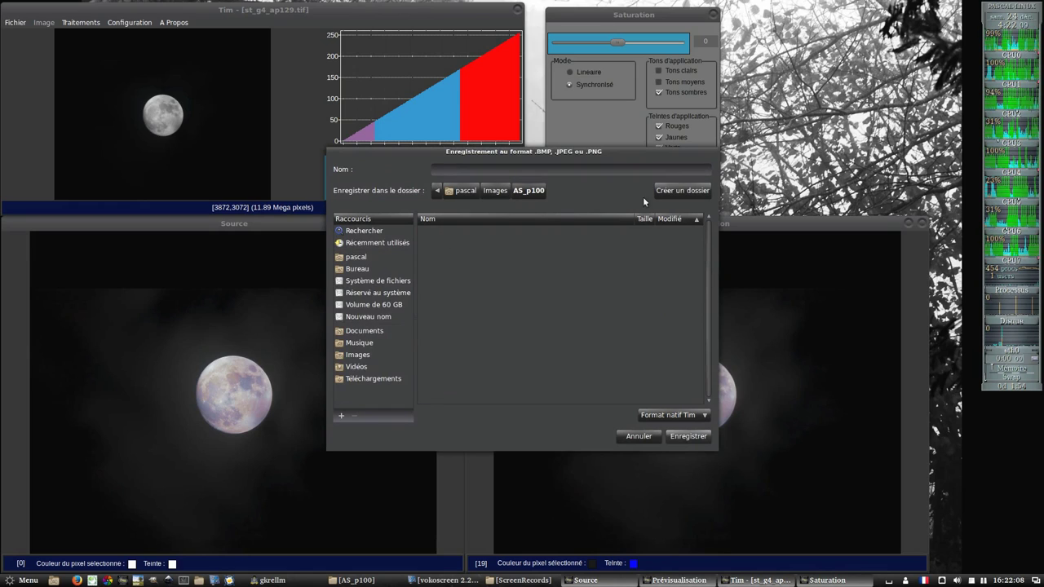
left_click(667, 193)
type("T")
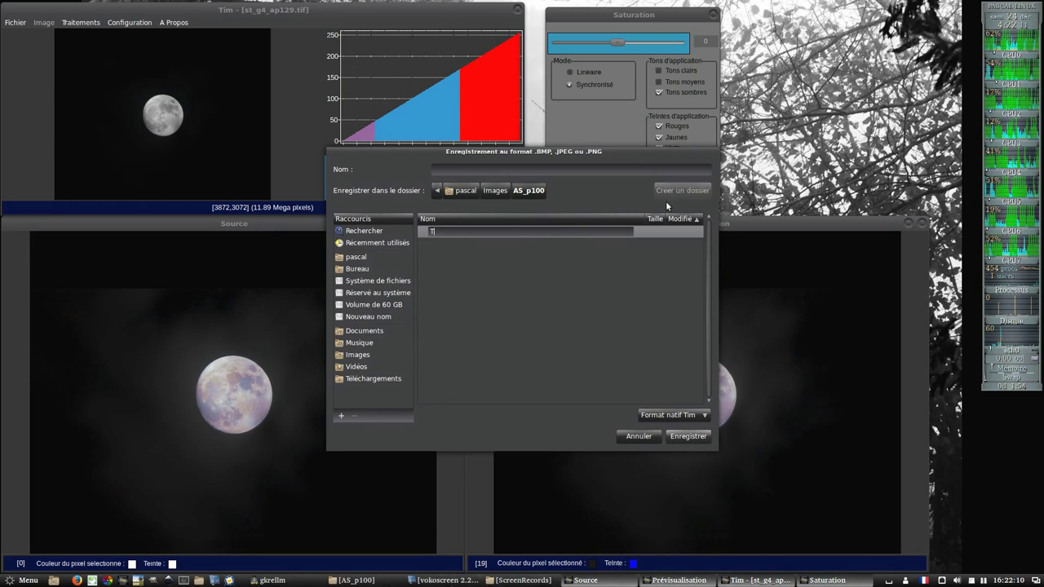
type("im")
key("Return")
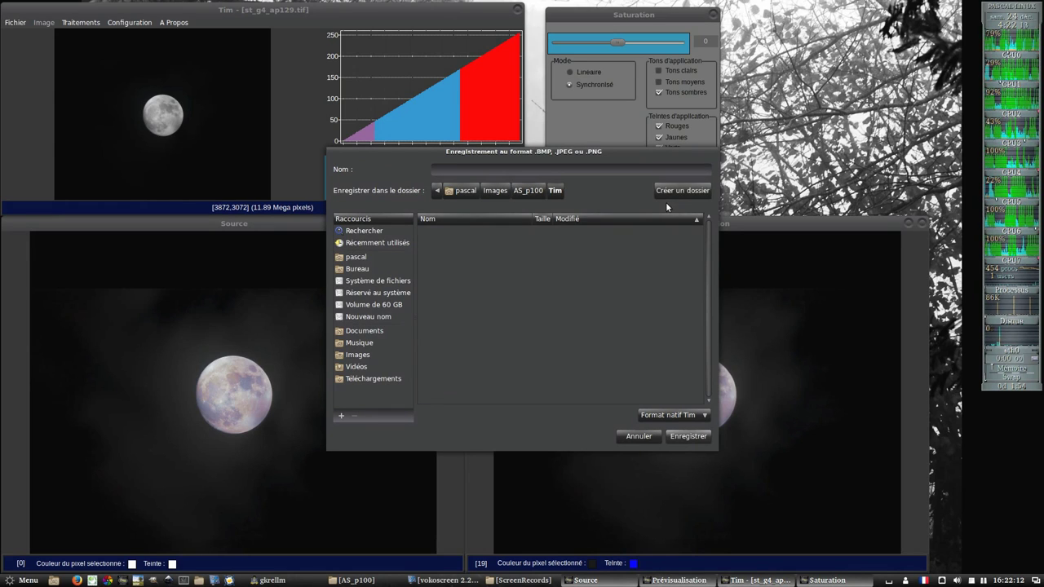
Save the image as Lune01 in Tim's native format in the new Tim folder
left_click(571, 169)
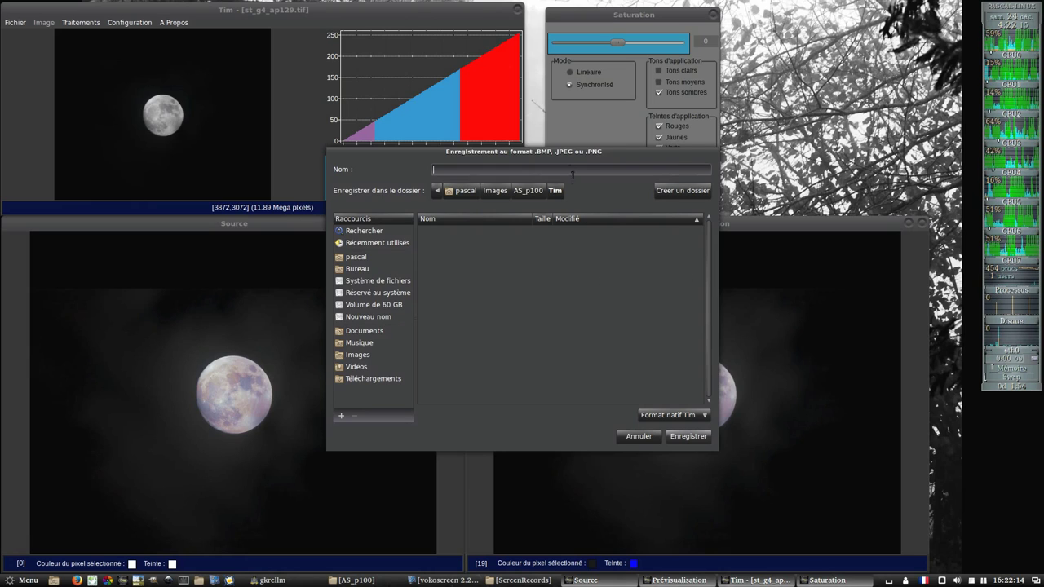
type("Lune")
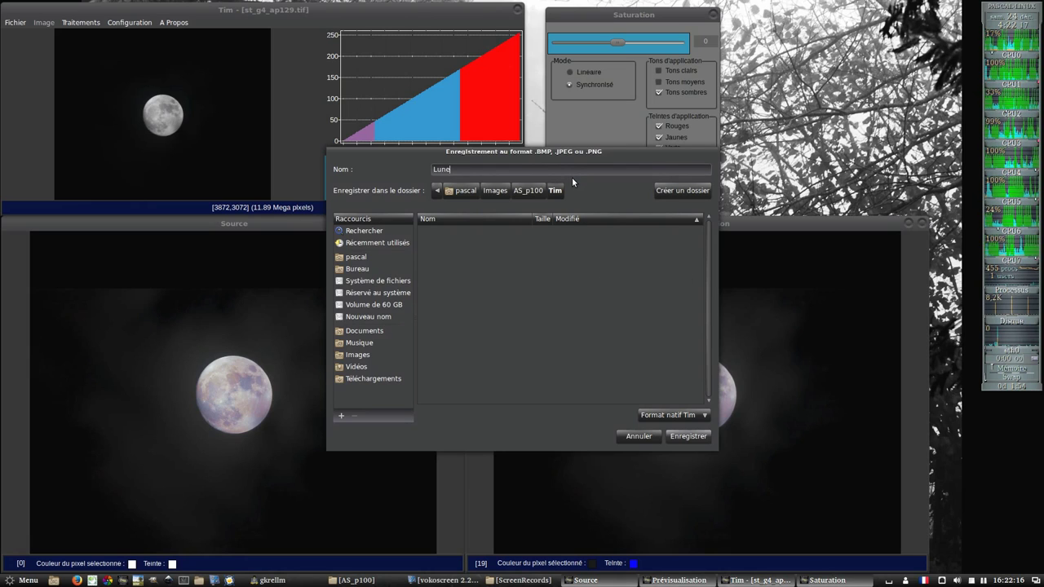
type("01")
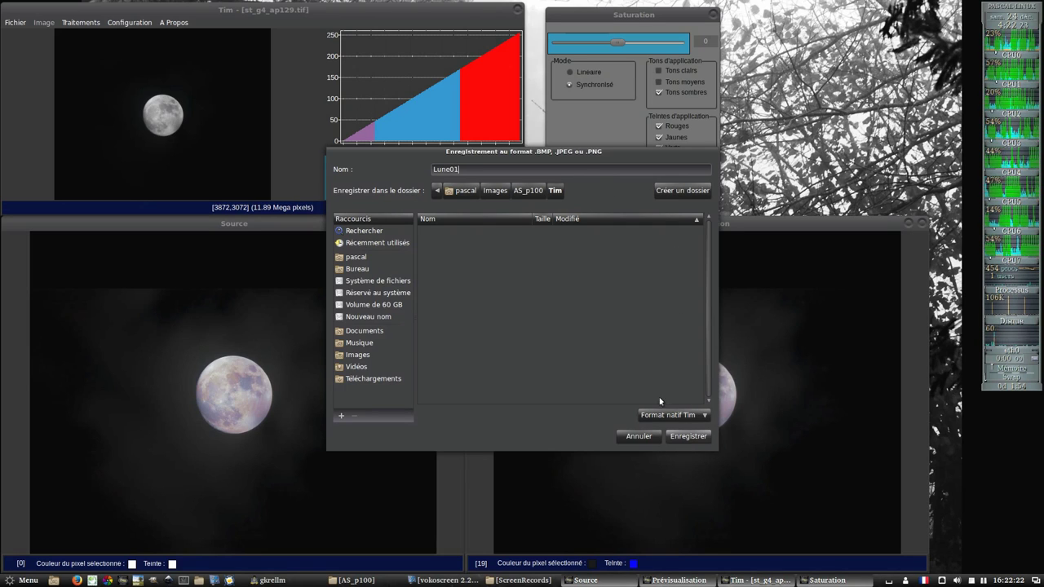
left_click(679, 437)
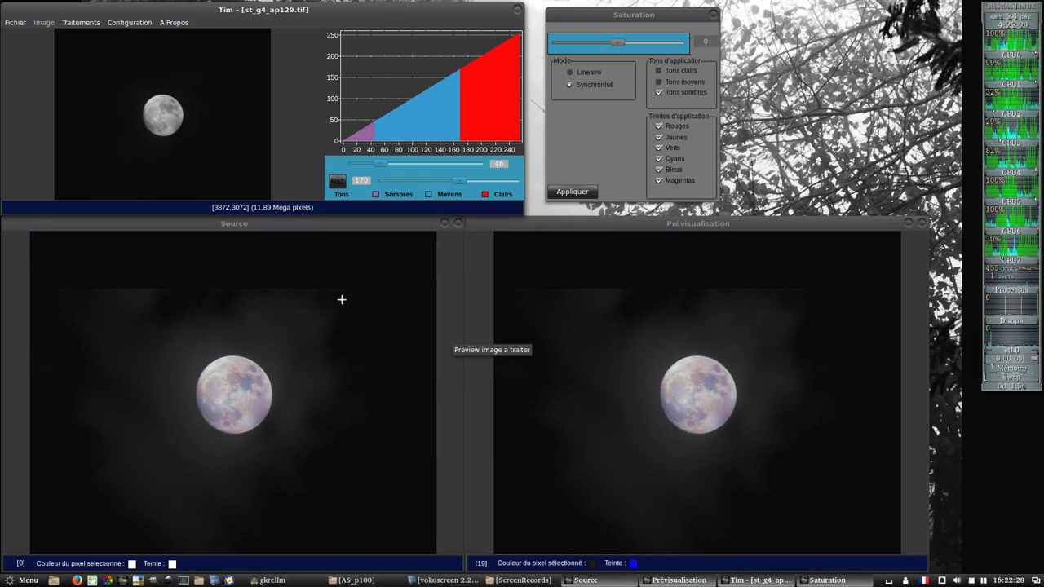
Save a JPEG copy of the image as Lune01 in the Tim folder and quit Tim
left_click(16, 23)
left_click(36, 47)
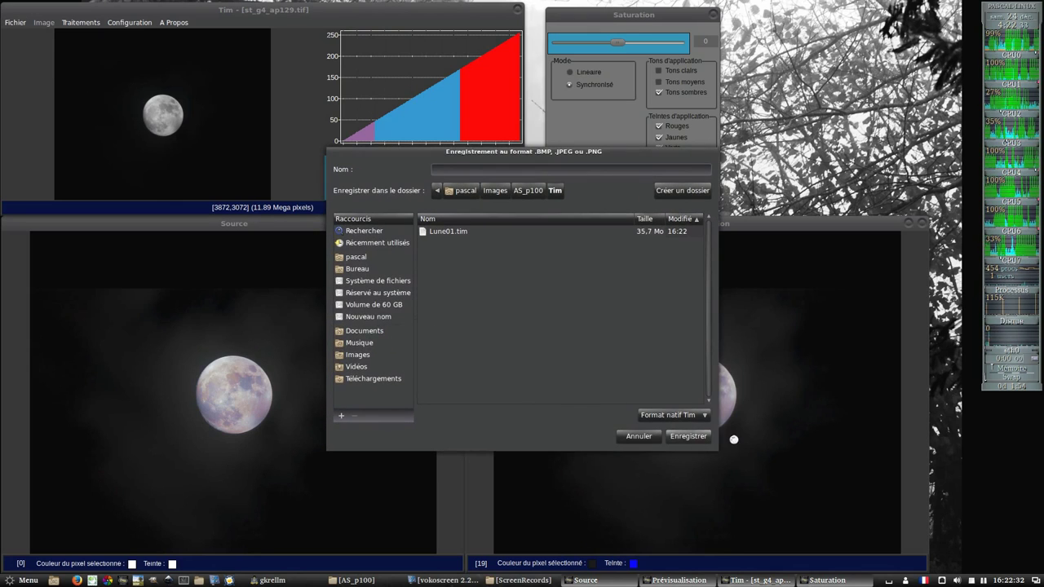
left_click(702, 416)
left_click(685, 440)
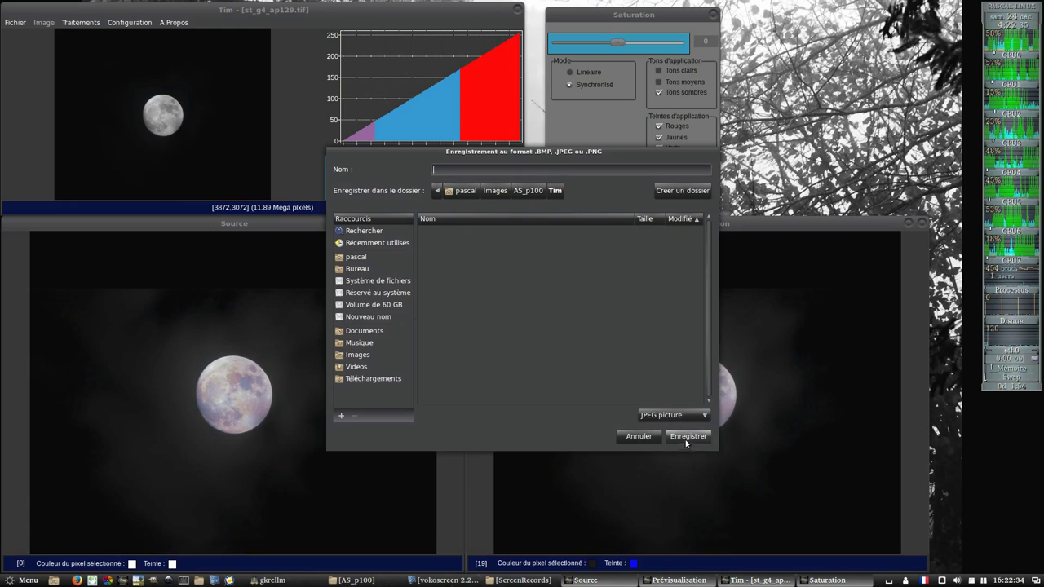
type("Lune01")
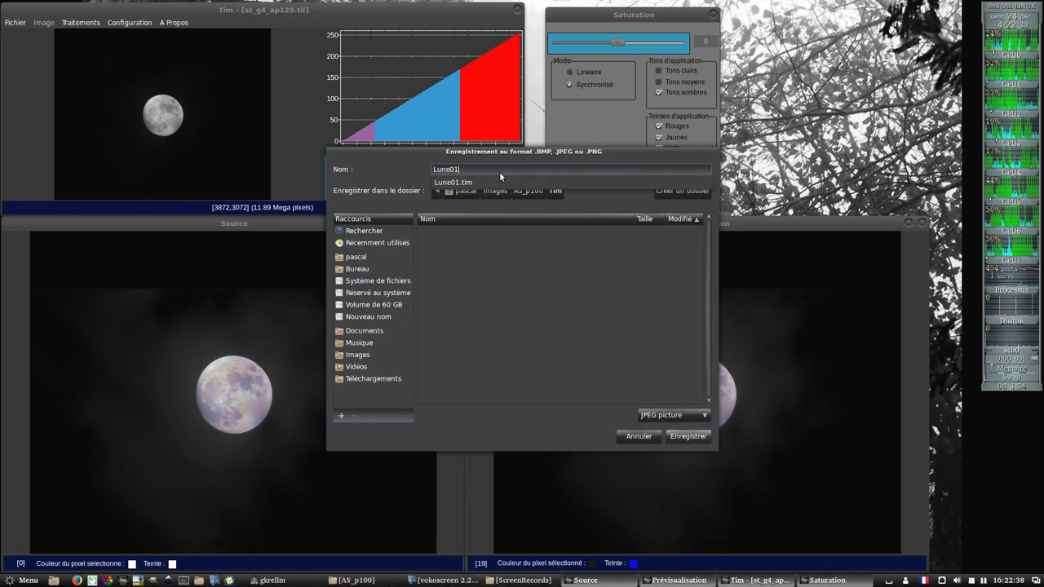
left_click(688, 439)
left_click(688, 438)
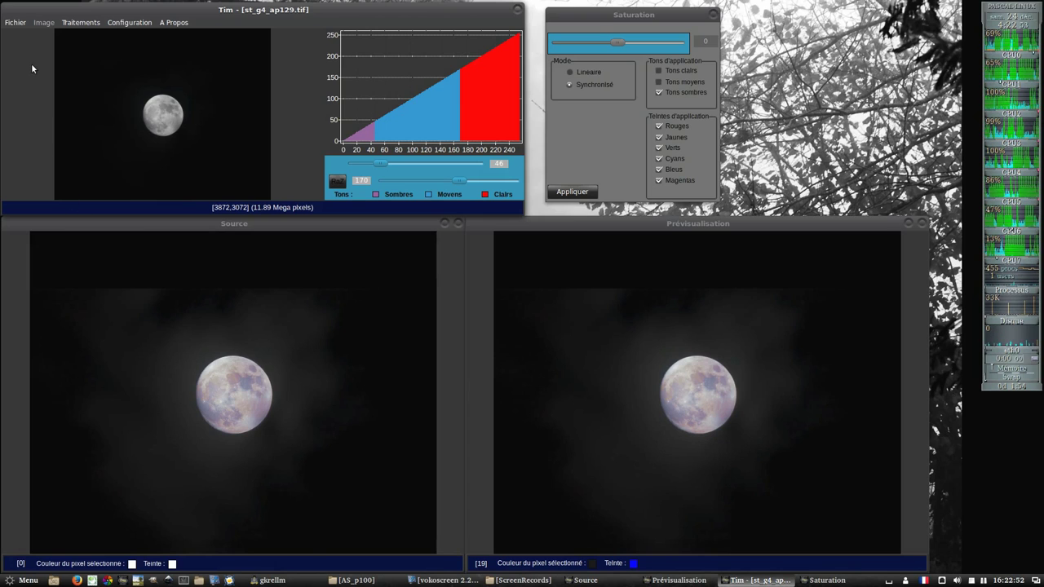
left_click(15, 22)
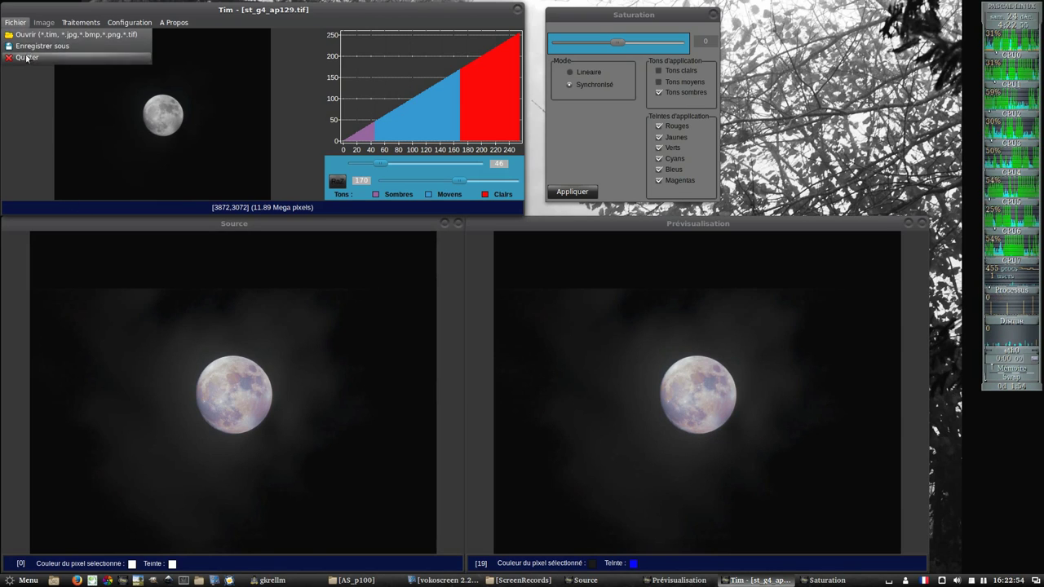
left_click(26, 58)
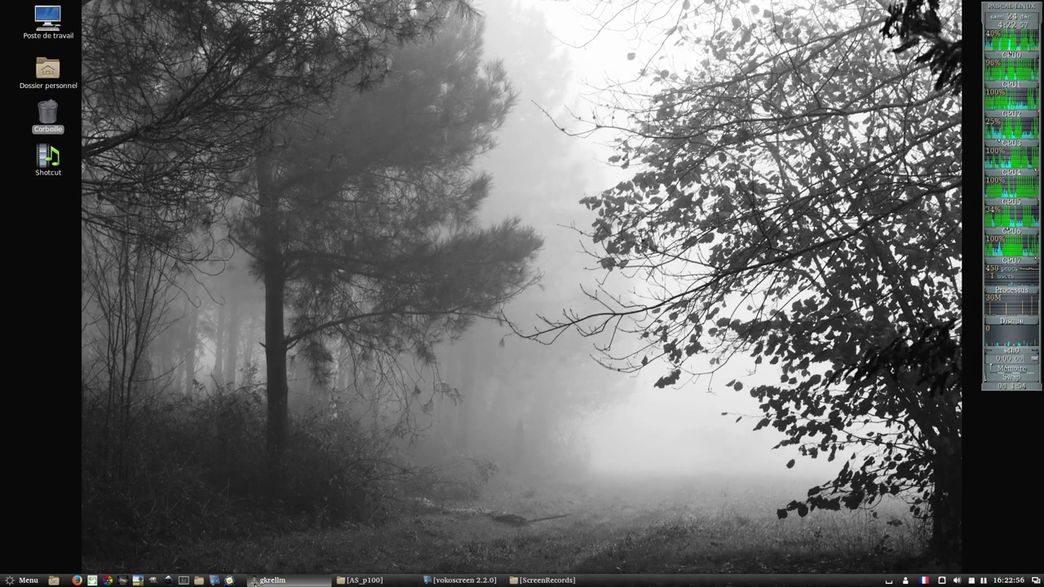
Switch to the file manager's AS_p100 folder, open the st_g4_ap129.tif diary text file, review the recorded processing parameters and close it
left_click(363, 580)
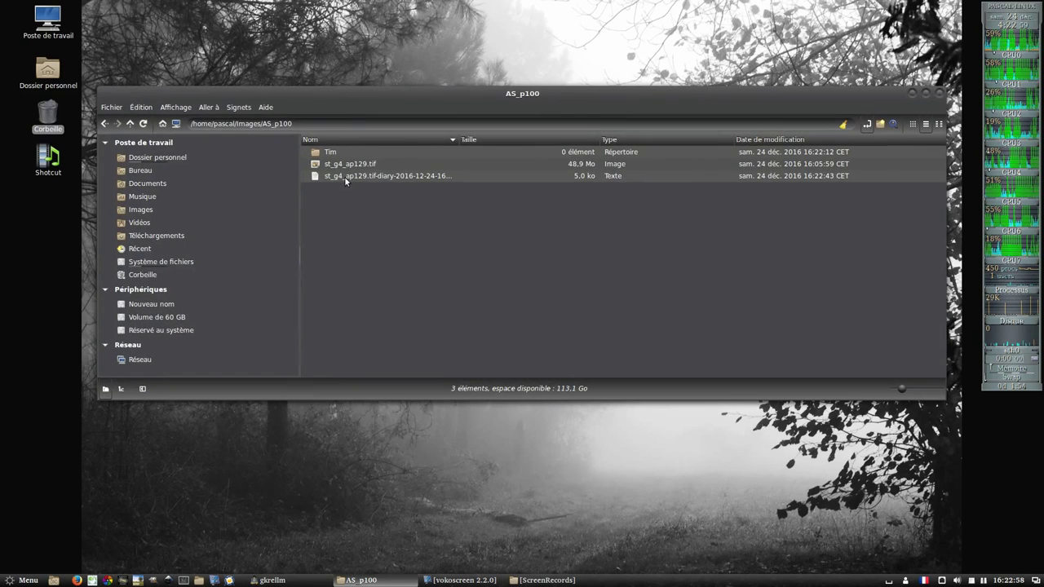
left_click_drag(461, 139, 530, 139)
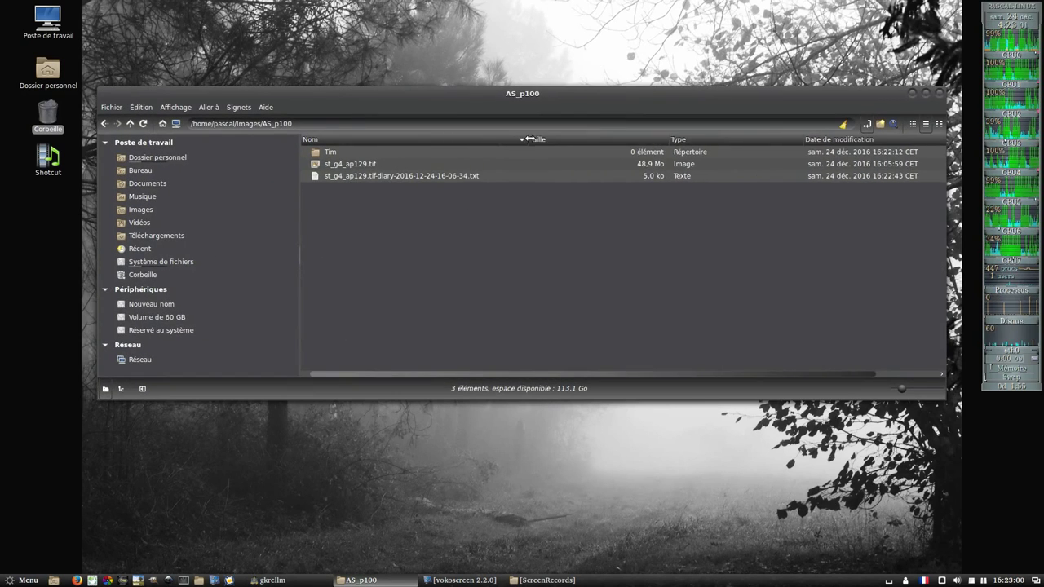
double_click(372, 175)
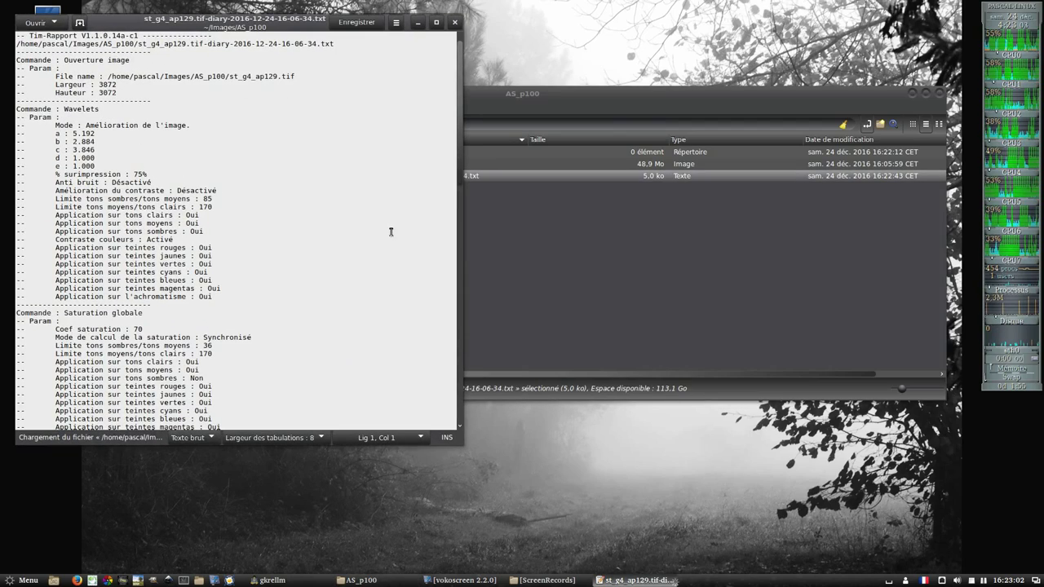
scroll(204, 149, "down", 15)
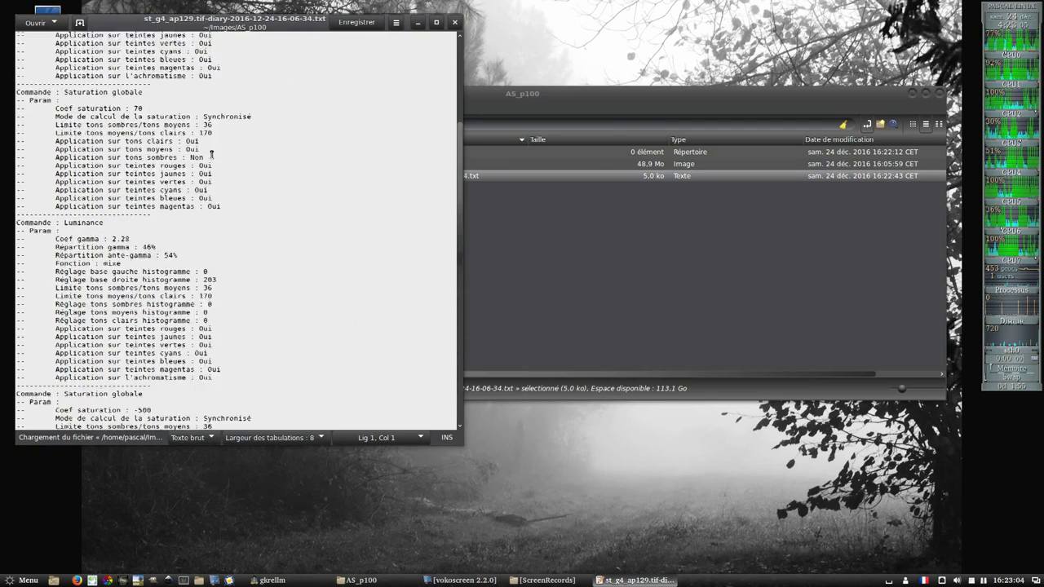
scroll(241, 161, "down", 5)
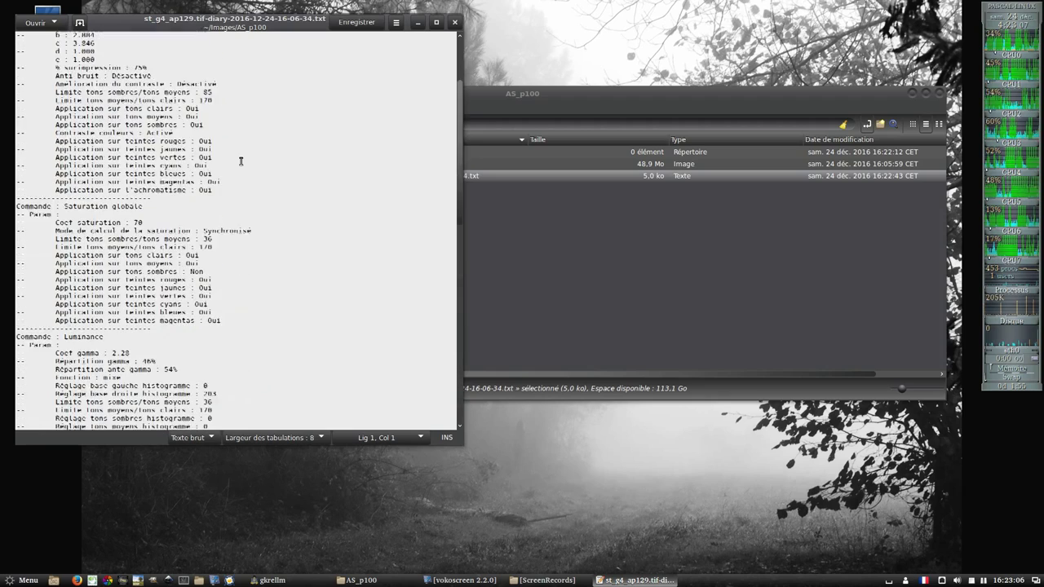
scroll(241, 160, "up", 3)
left_click_drag(203, 312, 52, 311)
left_click(456, 23)
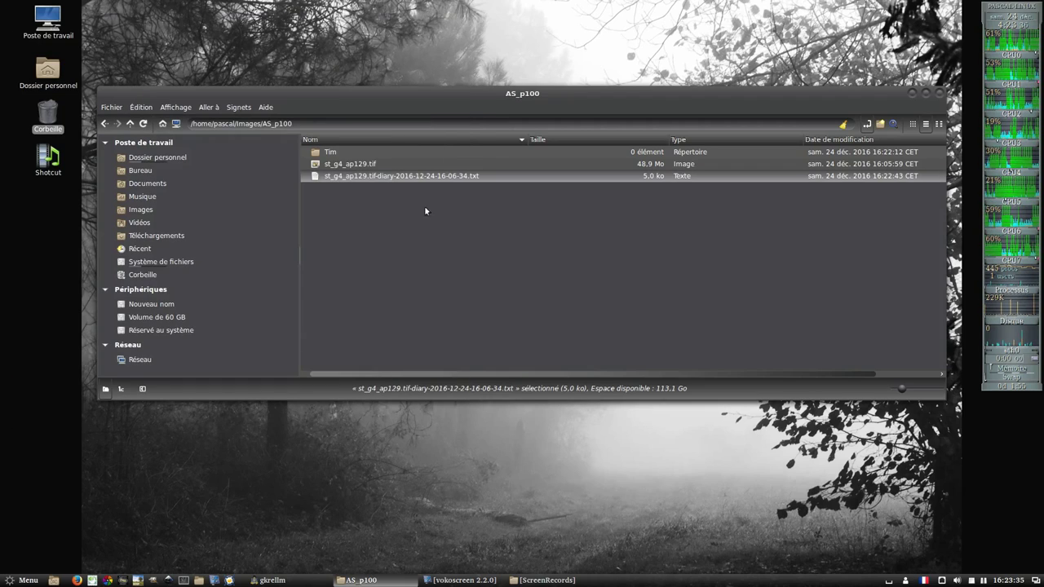
Open the exported Lune01.jpg from the Tim folder for viewing
double_click(330, 153)
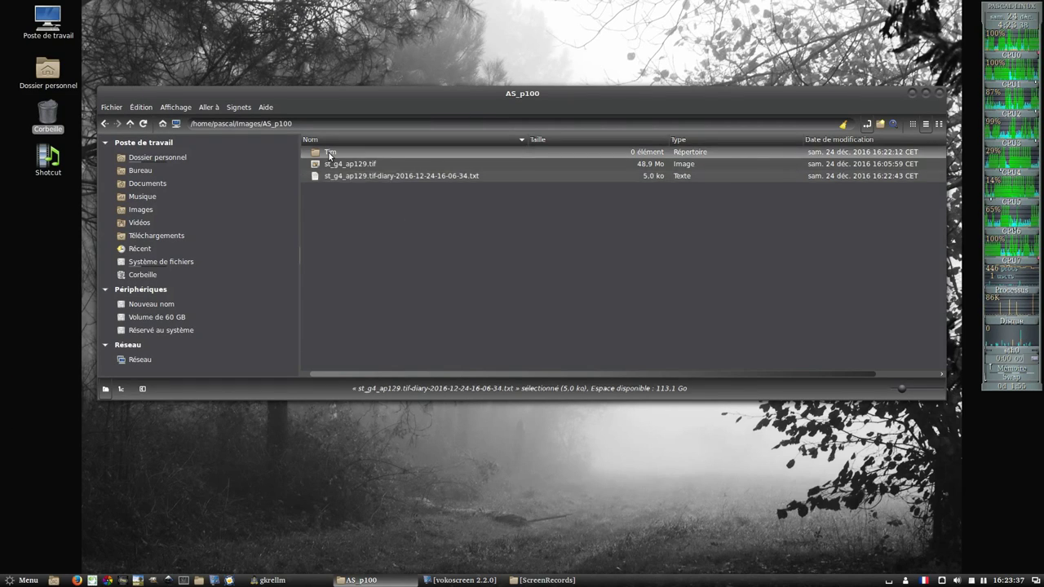
double_click(349, 156)
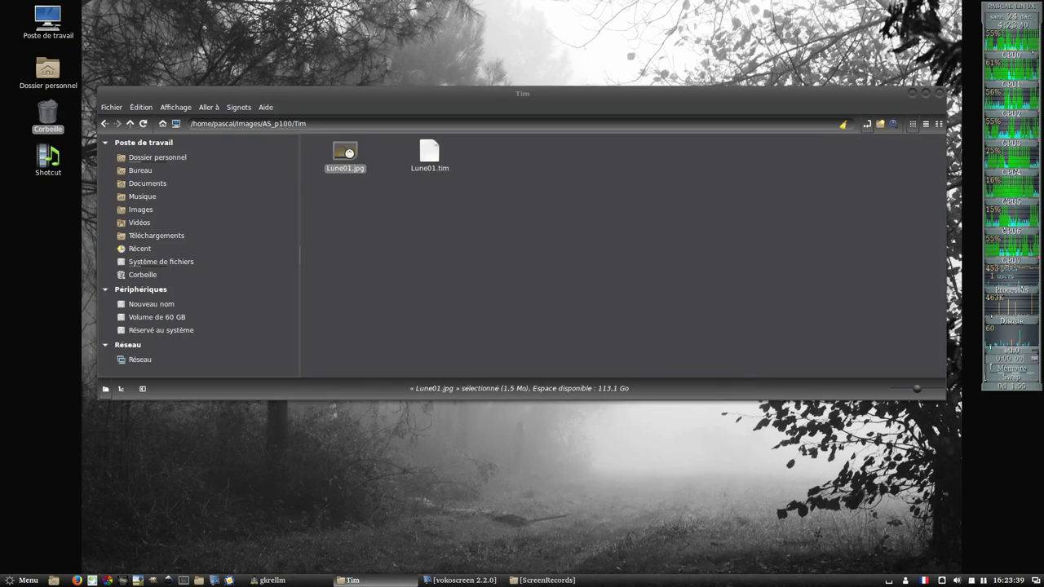